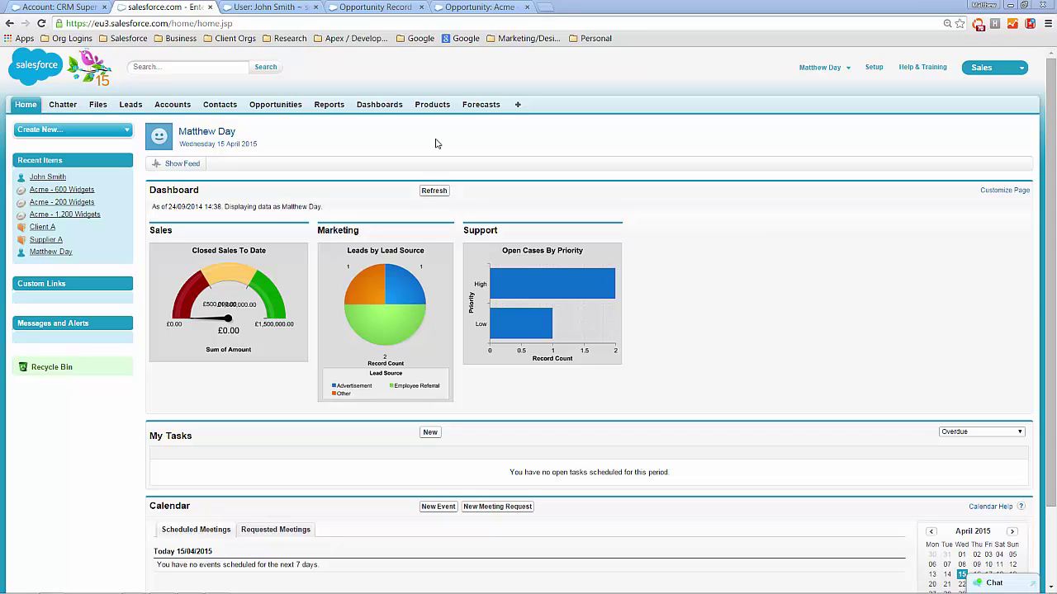
Open the Acme - 200 Widgets opportunity and review the Stage options available for its Sales record type without changing the stage.
left_click(76, 203)
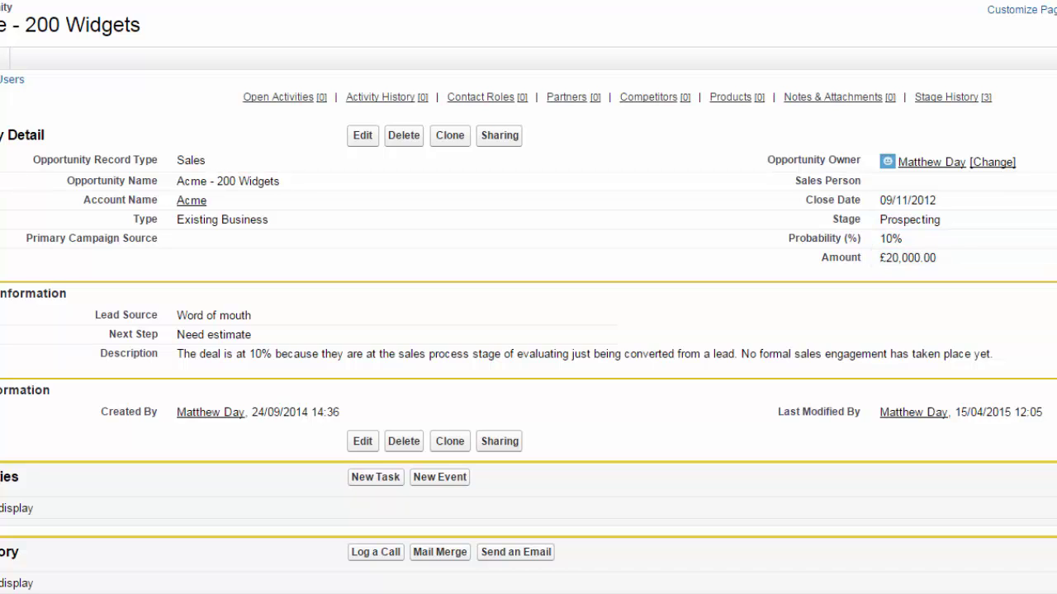
double_click(1020, 225)
left_click(607, 114)
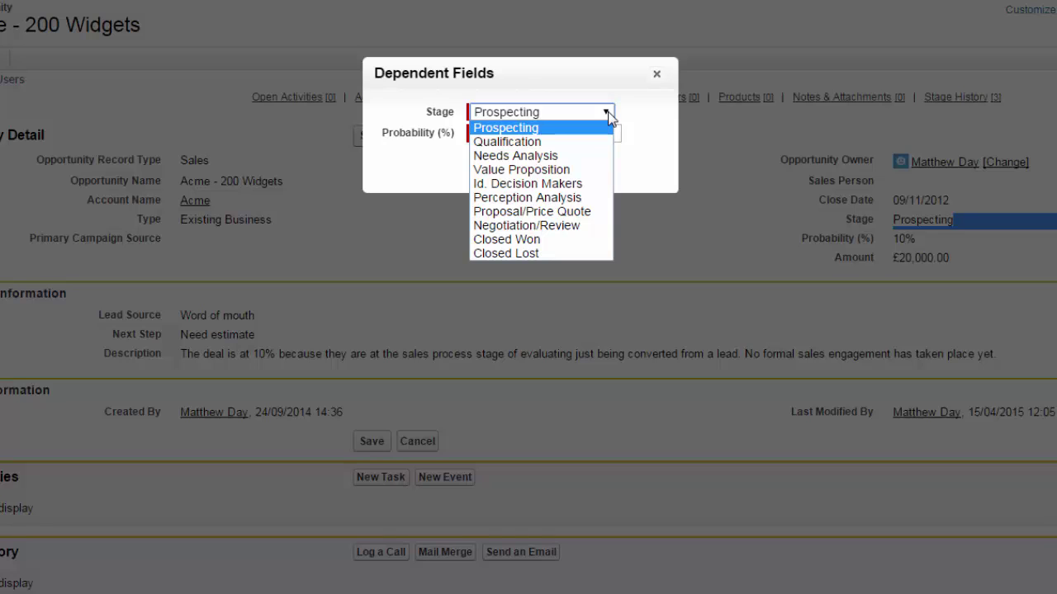
left_click(636, 104)
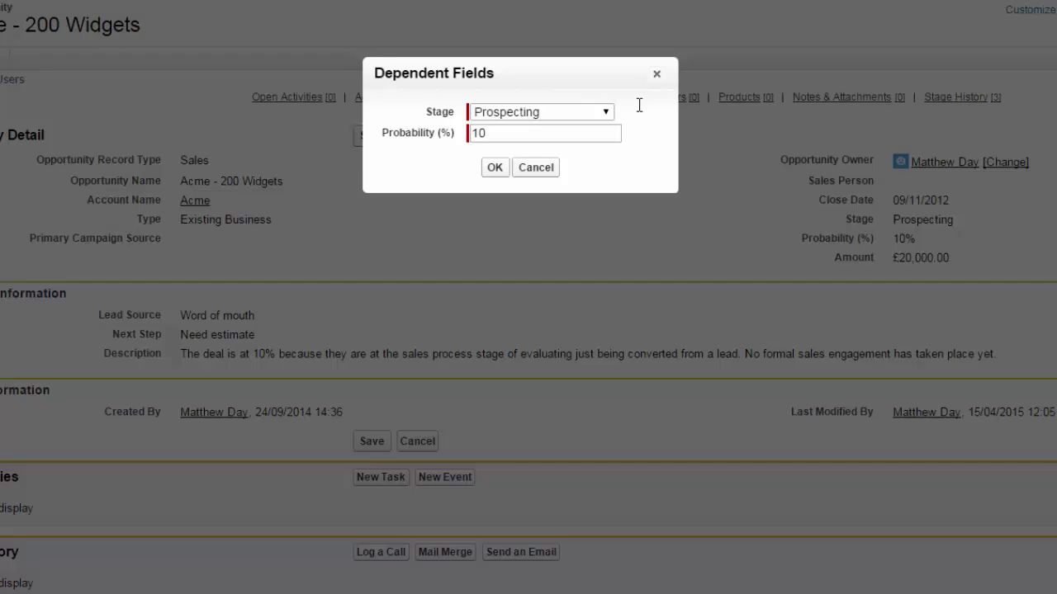
left_click(535, 168)
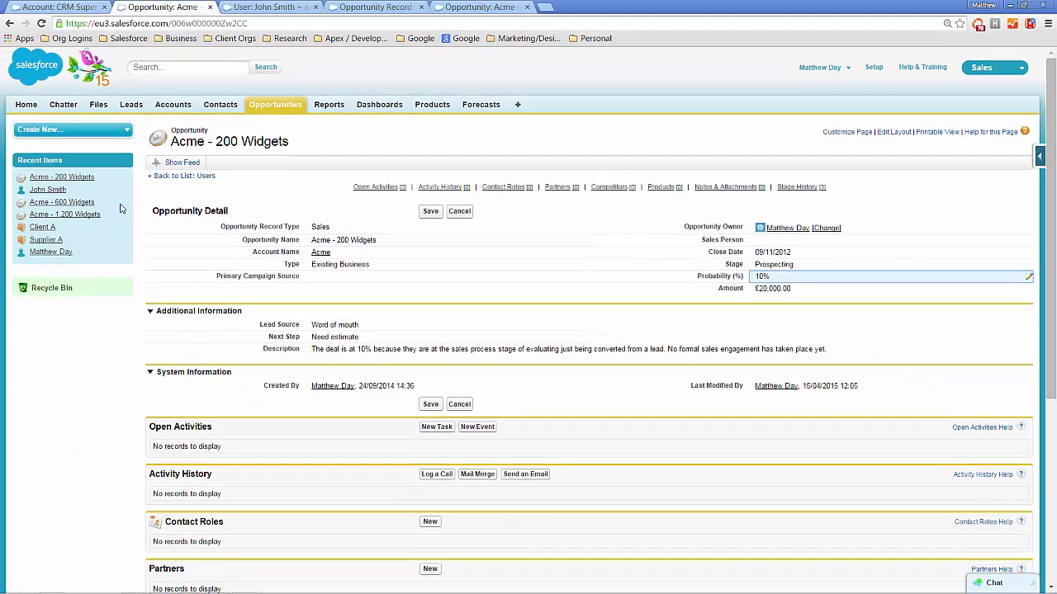
Open the Acme - 600 Widgets opportunity and review the Stage options available for its Back Office record type without changing the stage.
left_click(89, 203)
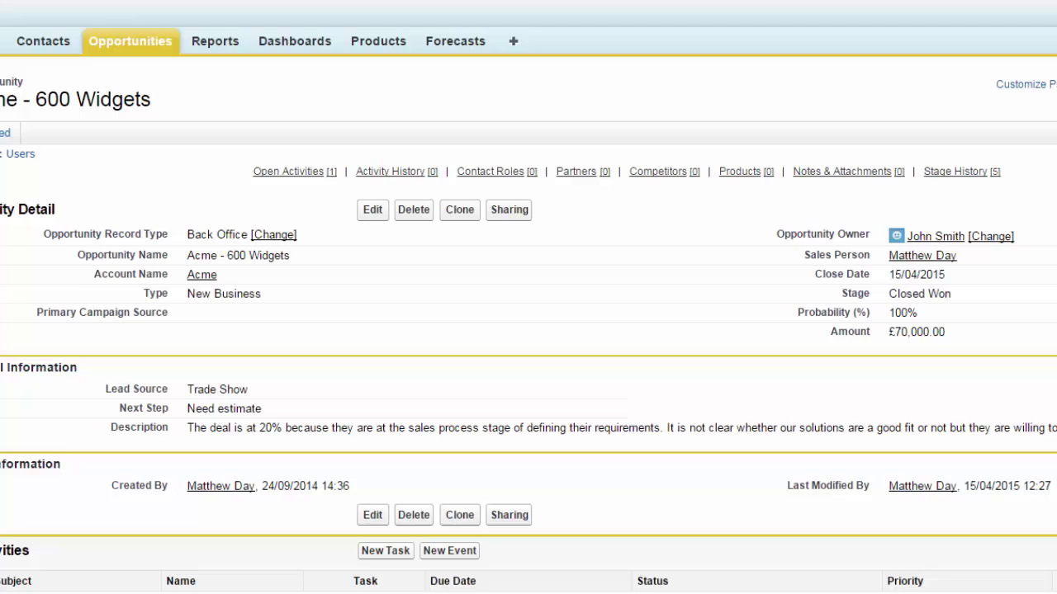
double_click(959, 296)
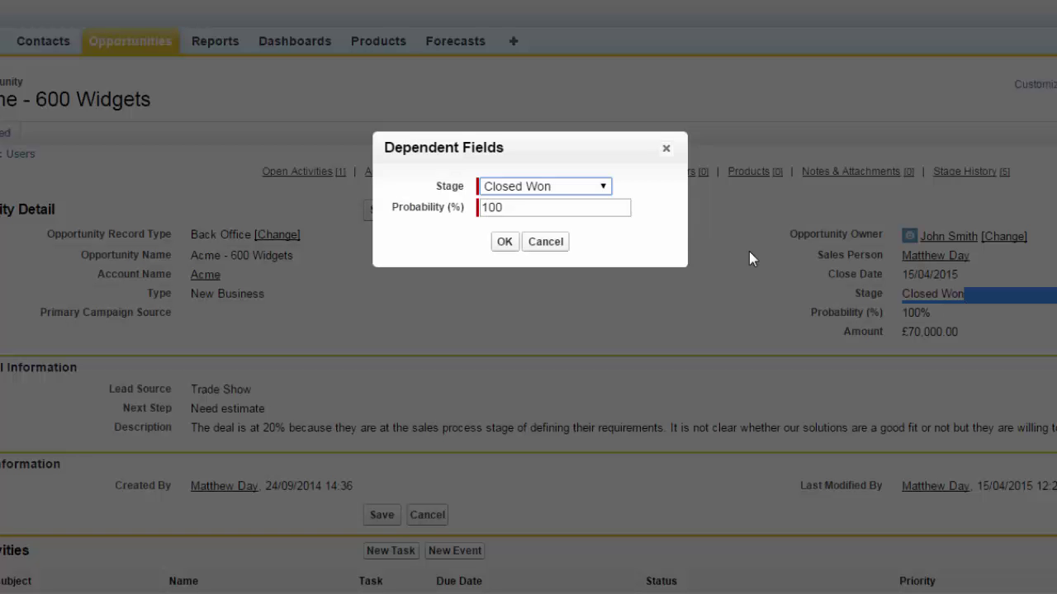
left_click(606, 184)
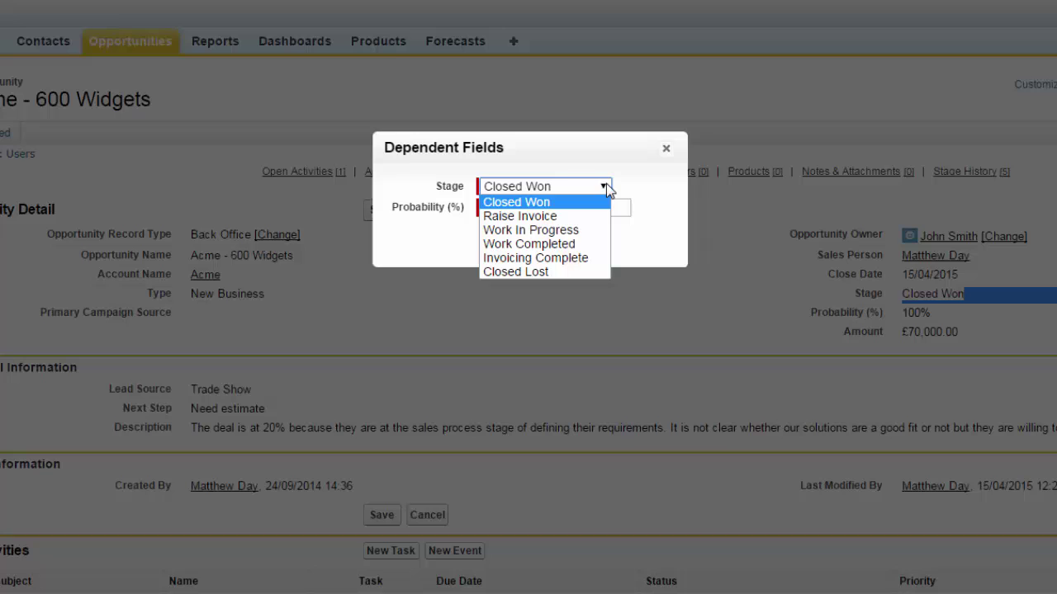
left_click(628, 192)
left_click(545, 242)
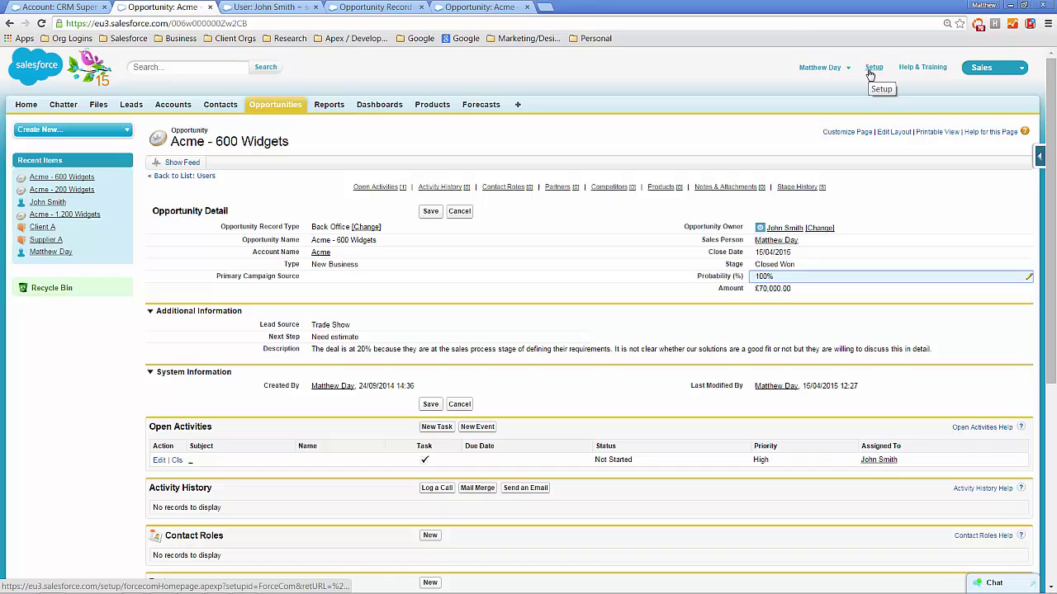
Find Process Builder in Setup by searching for "process build" and open it.
left_click(941, 39)
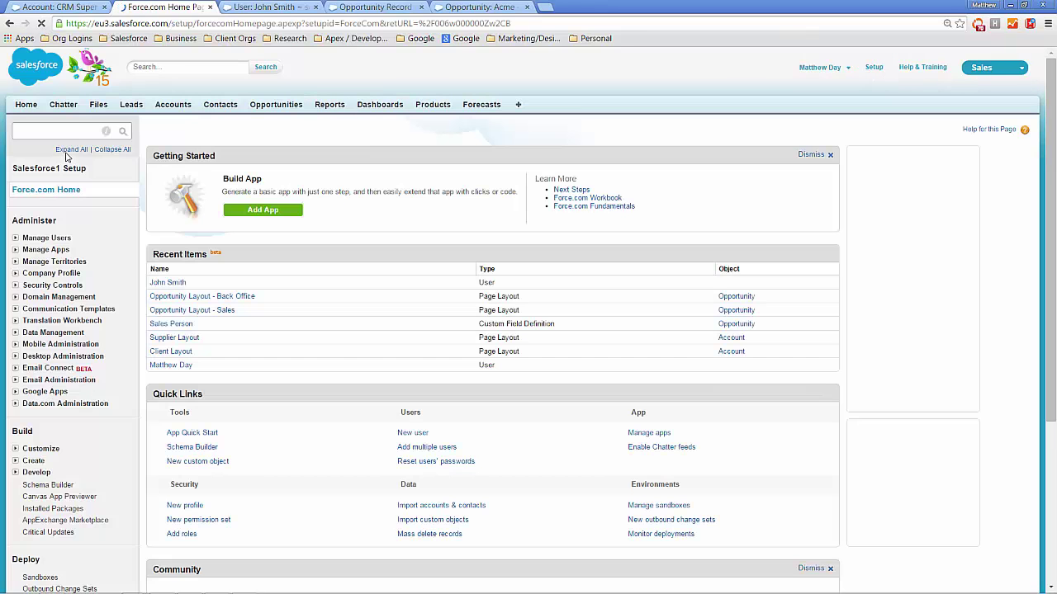
left_click(72, 131)
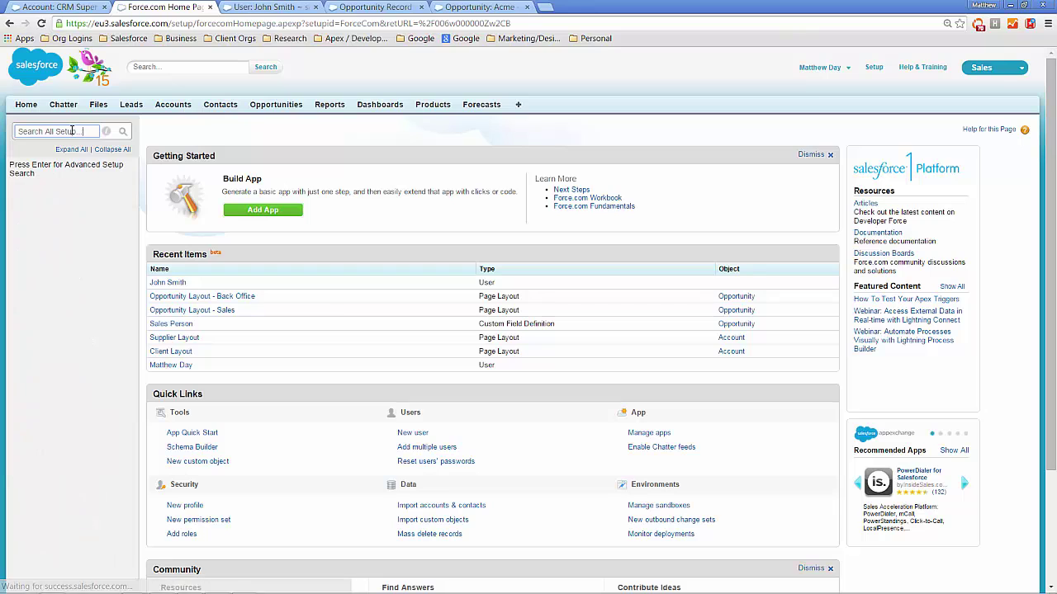
triple_click(72, 131)
type("process ")
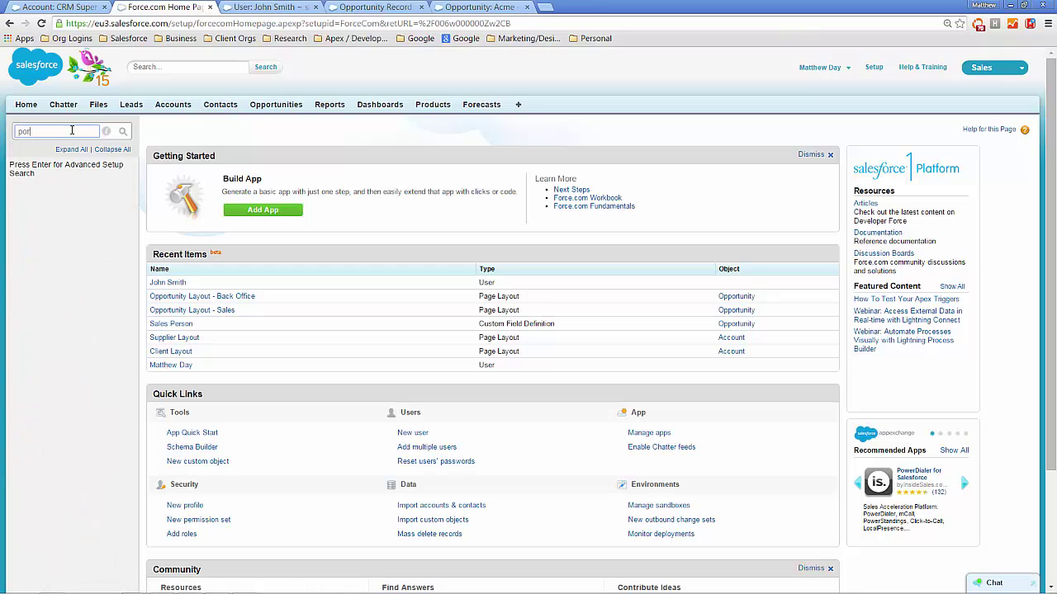
type("build")
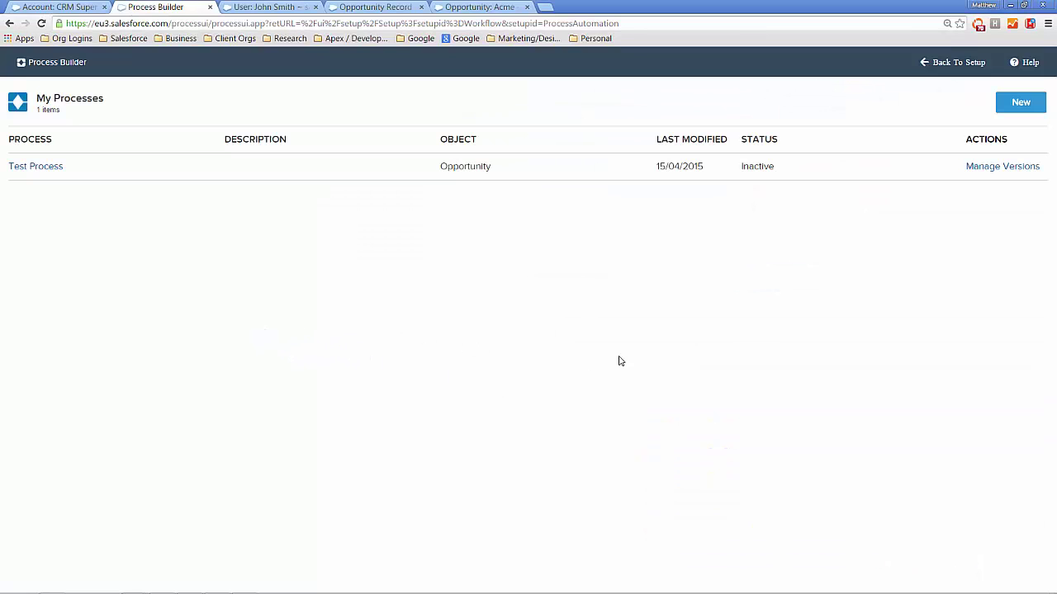
Create a process named "Opportunity Sales Handover Process" with a description saying it is followed when an opportunity is won and handed over.
left_click(1010, 104)
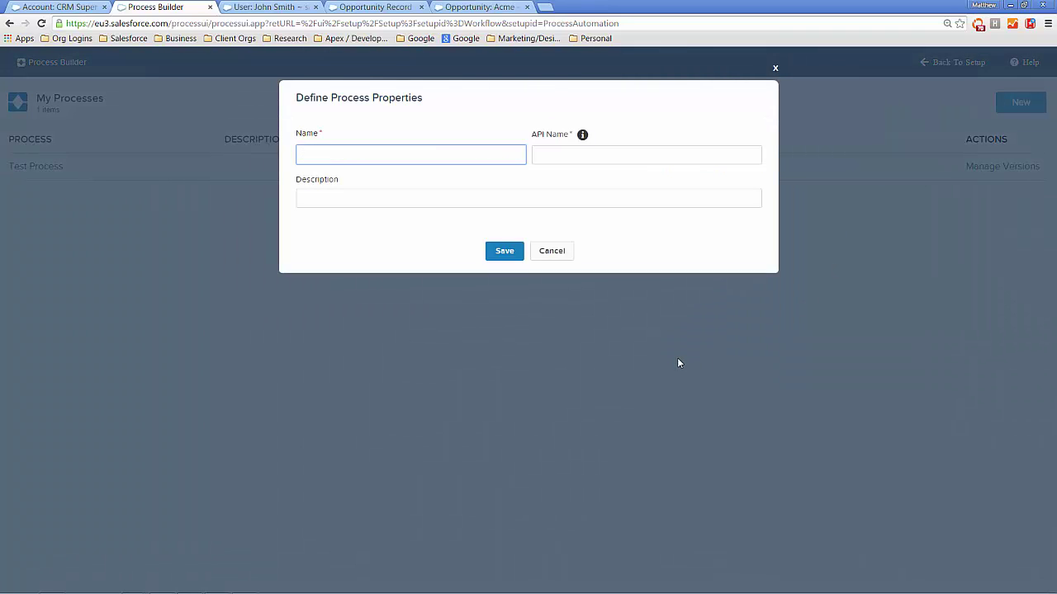
type("Opportunity Sales Hand")
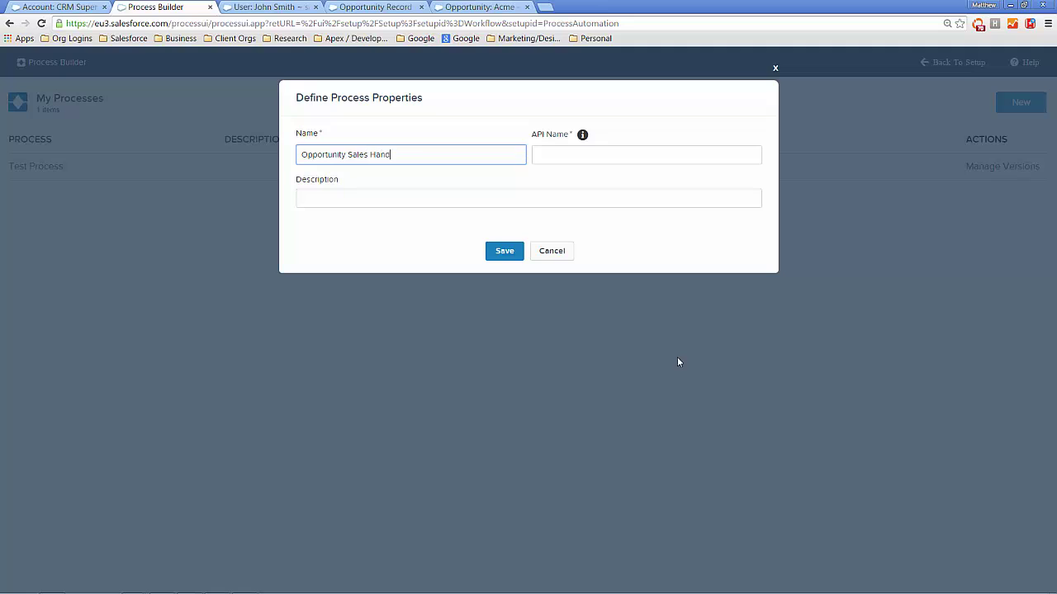
type("over Process")
key("Tab")
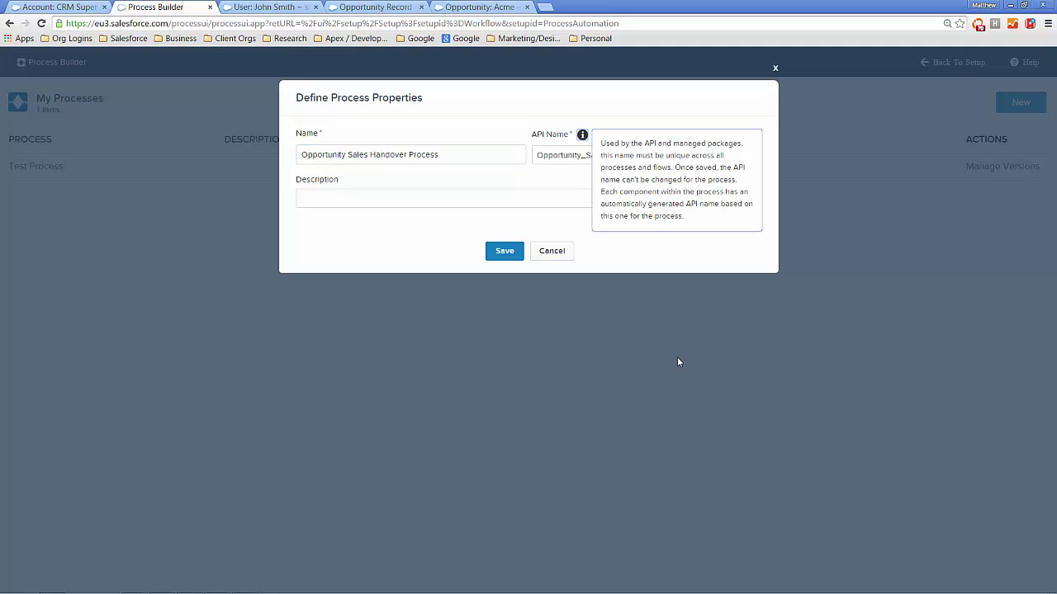
left_click(536, 189)
left_click(535, 193)
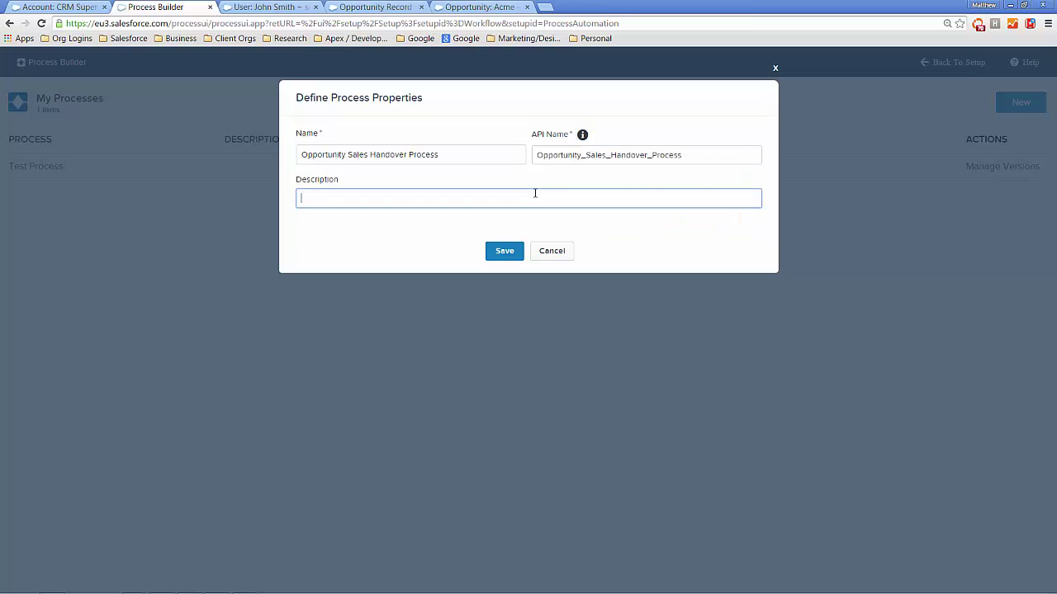
type("This is the process to be followed when an opportunit")
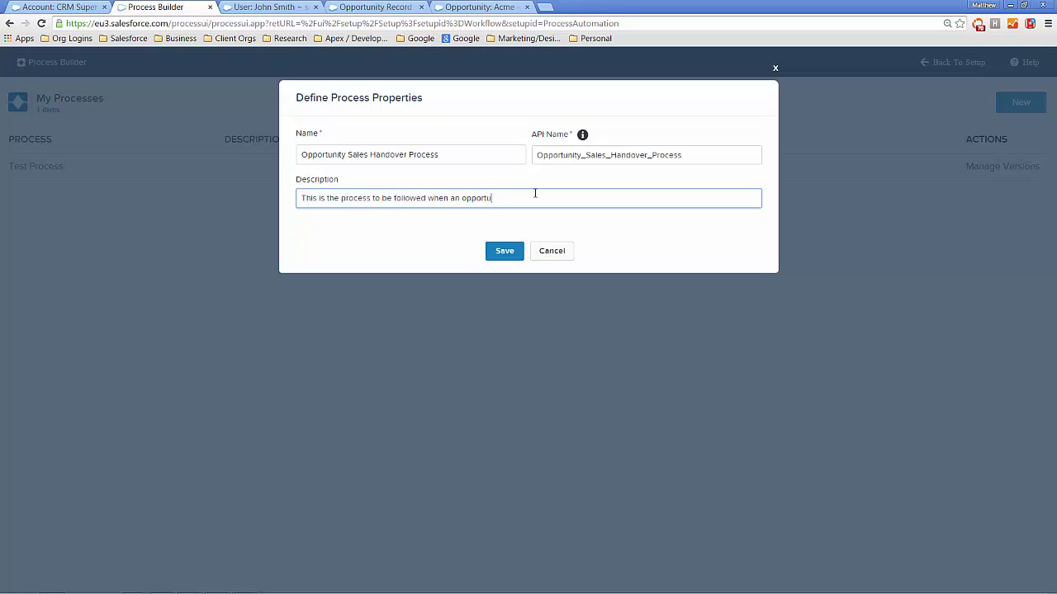
type("y is won and handed over to the")
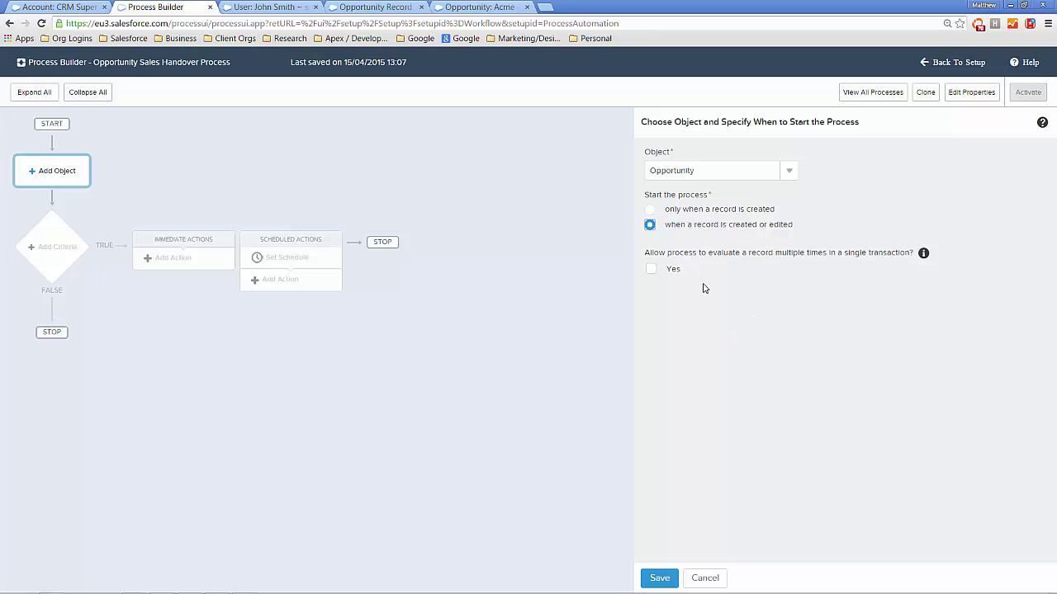
Set the process to start on the Opportunity object when a record is created or edited.
left_click(647, 577)
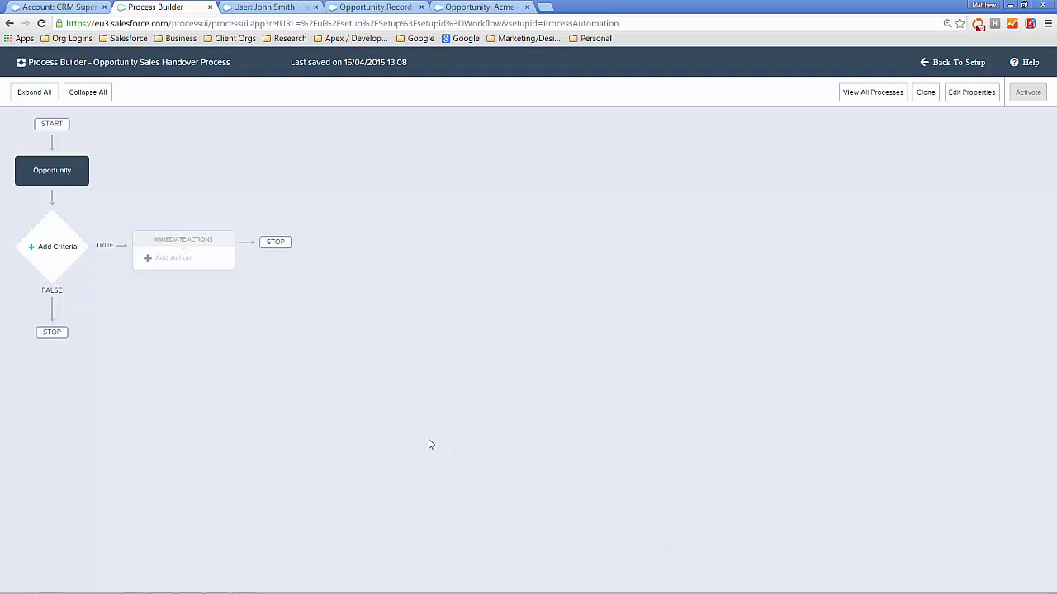
Add a criteria node to the process and name it "Opportunity is at Stage Closed Won".
left_click(45, 265)
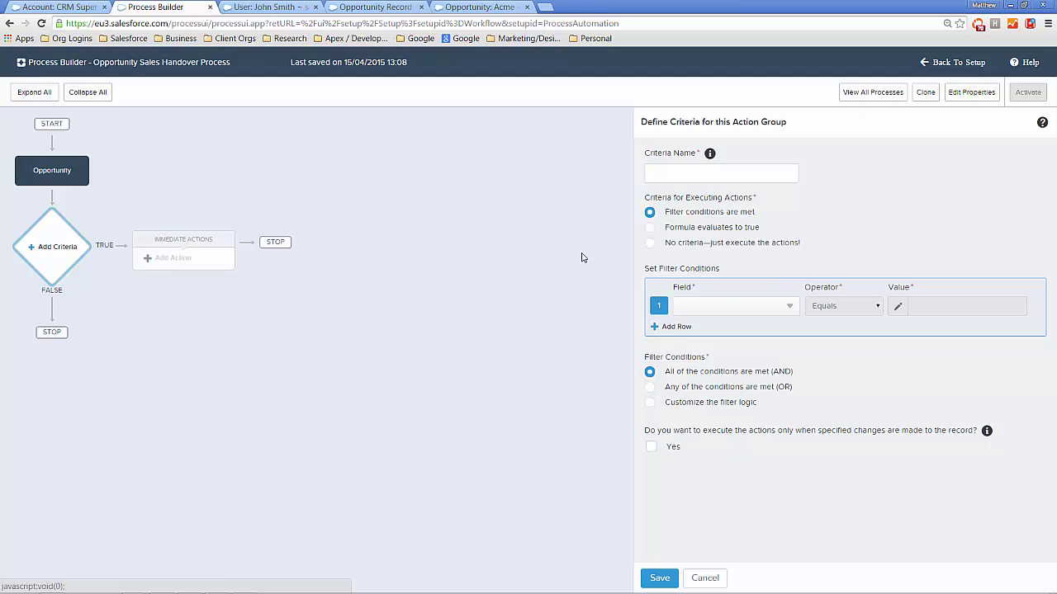
left_click(658, 179)
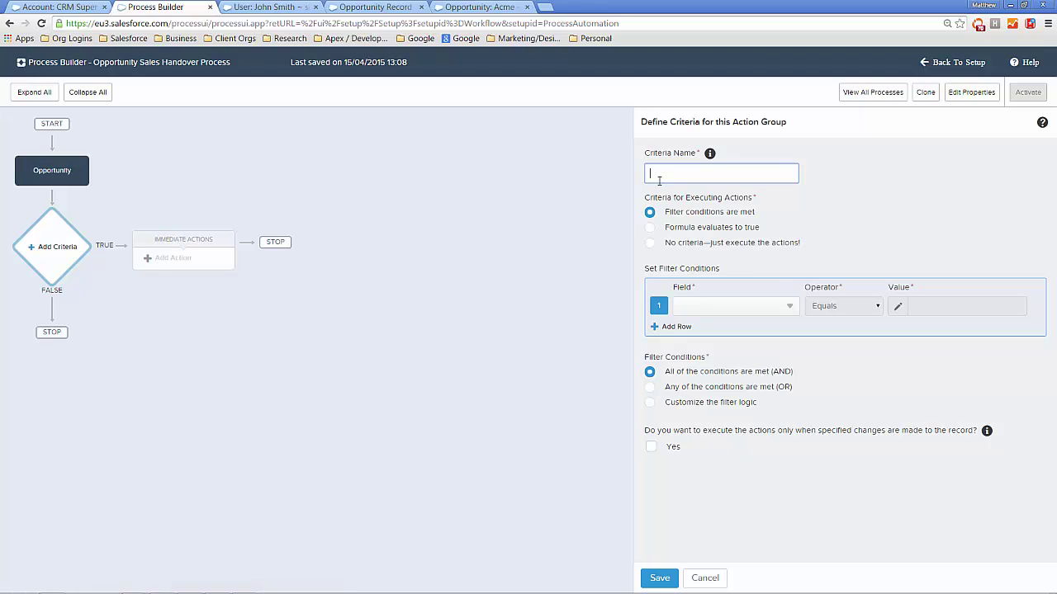
type("Oppo")
type("runity")
key("BackSpace")
key("BackSpace")
key("BackSpace")
key("BackSpace")
key("BackSpace")
key("BackSpace")
type("tunity Is at Sal")
key("BackSpace")
type("tage Closed Won")
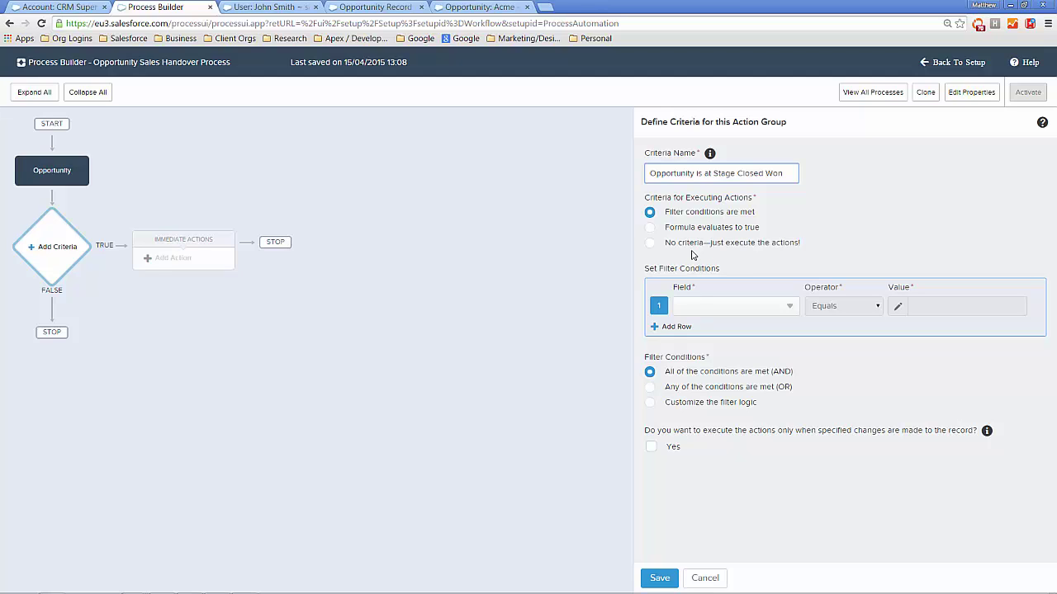
Set the filter condition to opportunity Stage equals Closed Won and execute the actions only when specified changes are made to the record.
left_click(737, 308)
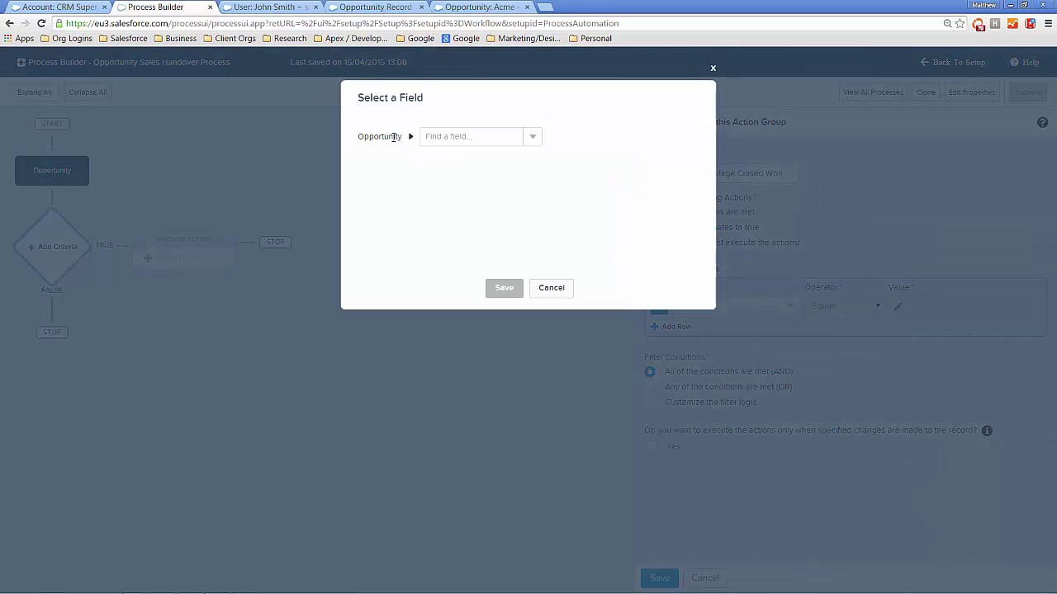
left_click(438, 137)
type("stage")
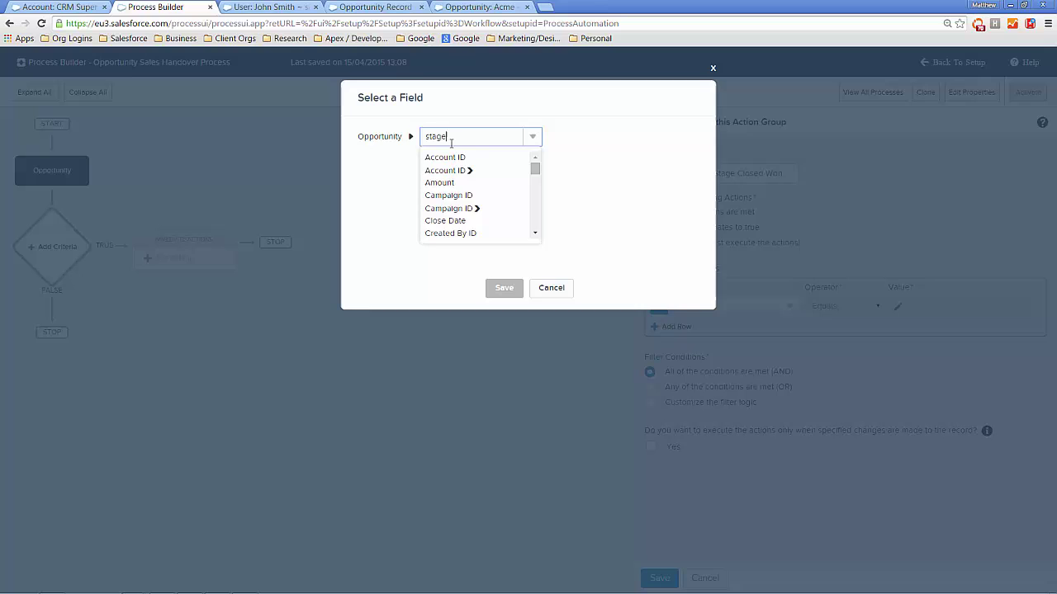
left_click(446, 160)
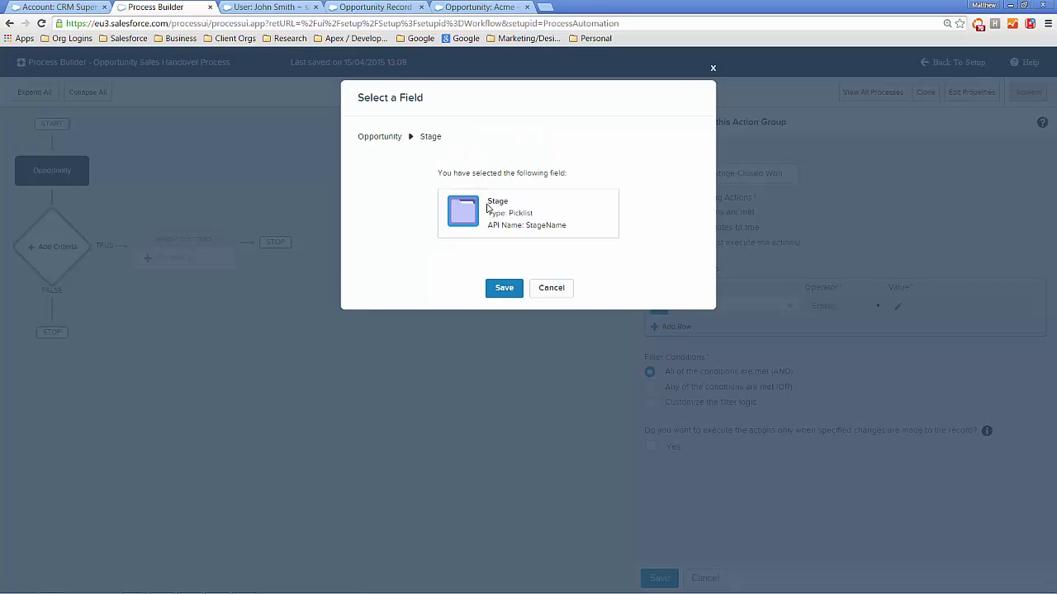
left_click(504, 289)
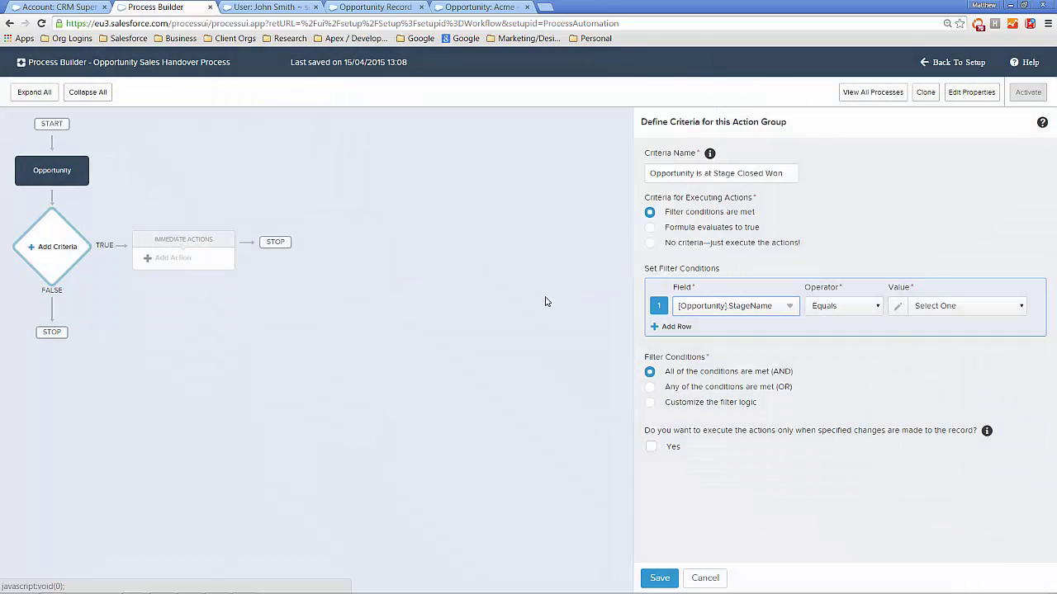
left_click(1020, 307)
left_click(959, 409)
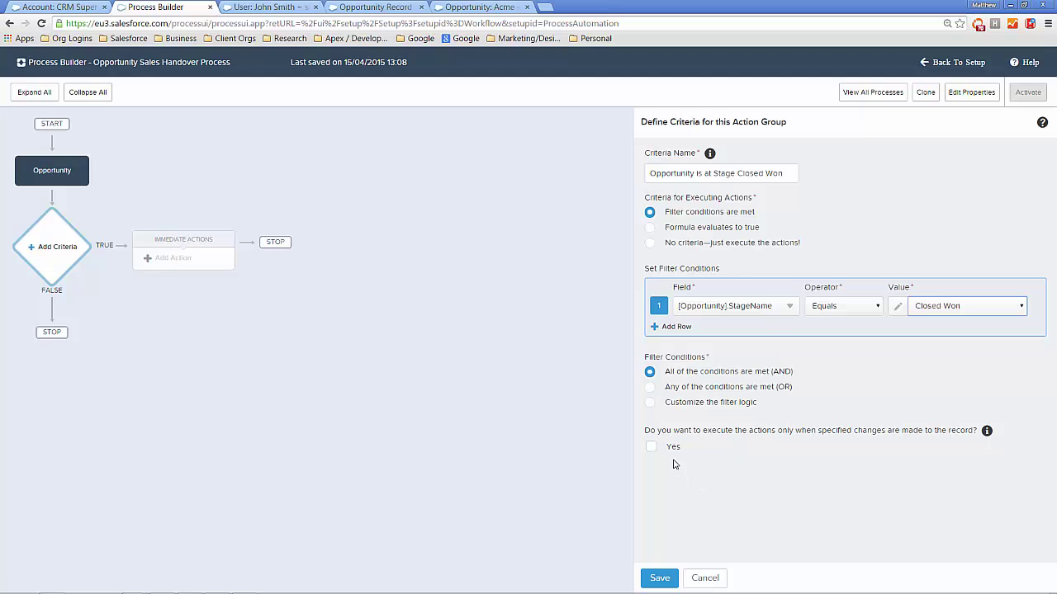
left_click(650, 448)
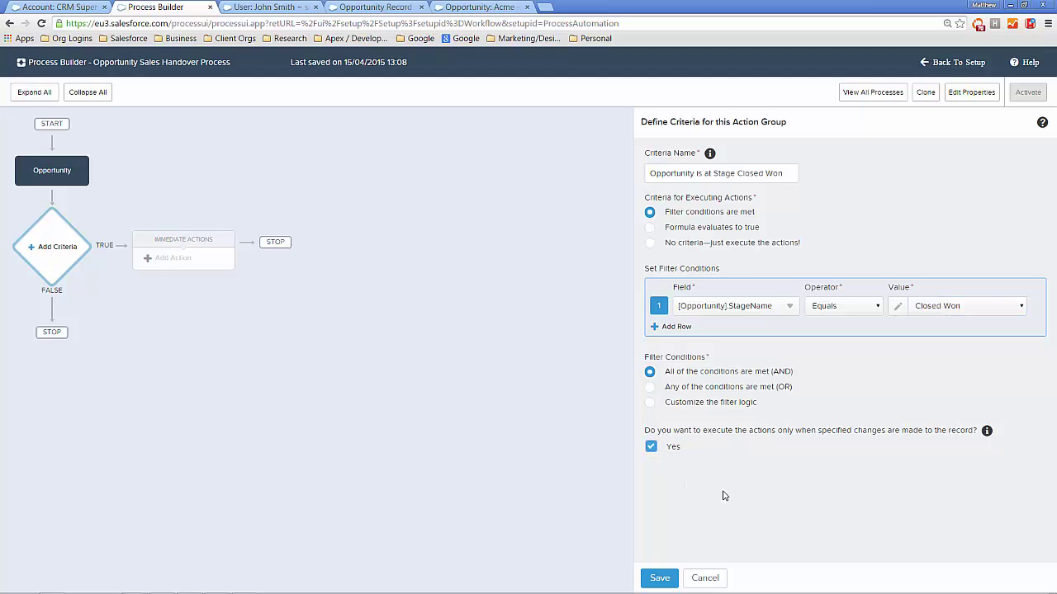
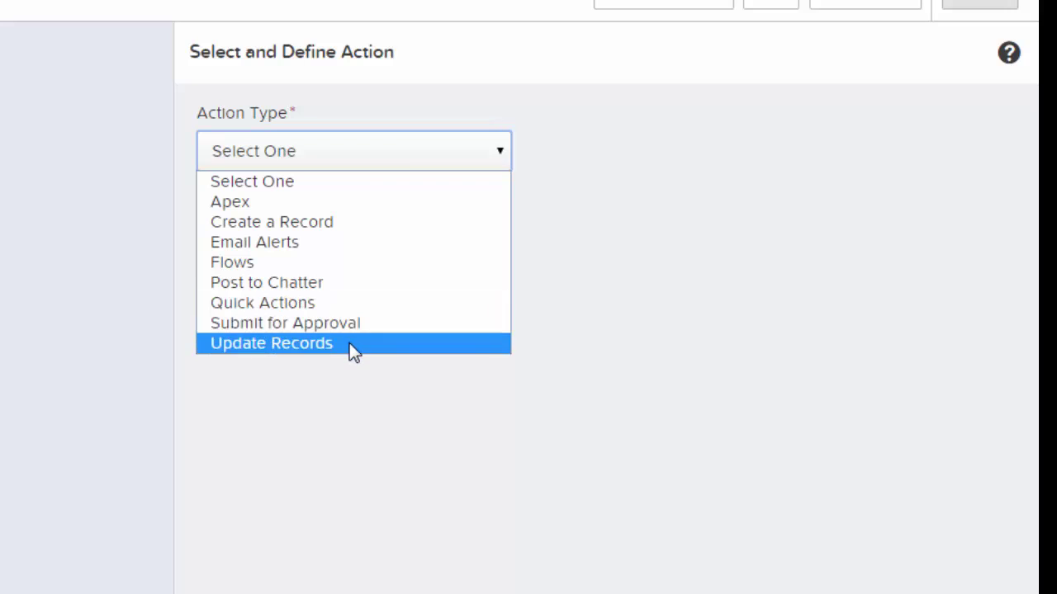
Define the immediate action as Update Records, name it "Set Sales Person from Owner" and choose the Opportunity record that started the process.
left_click(349, 343)
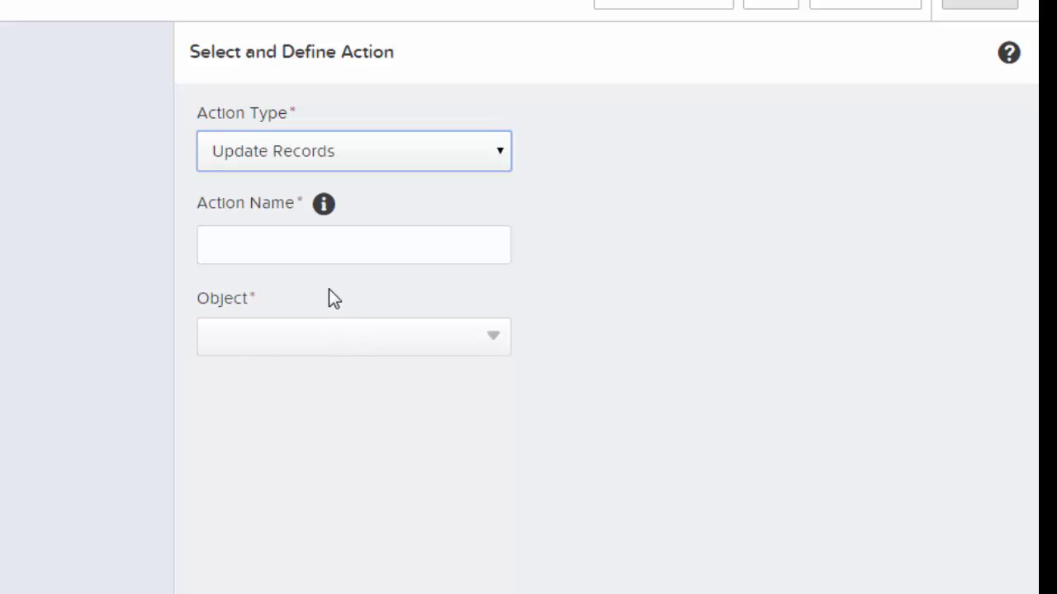
left_click(314, 252)
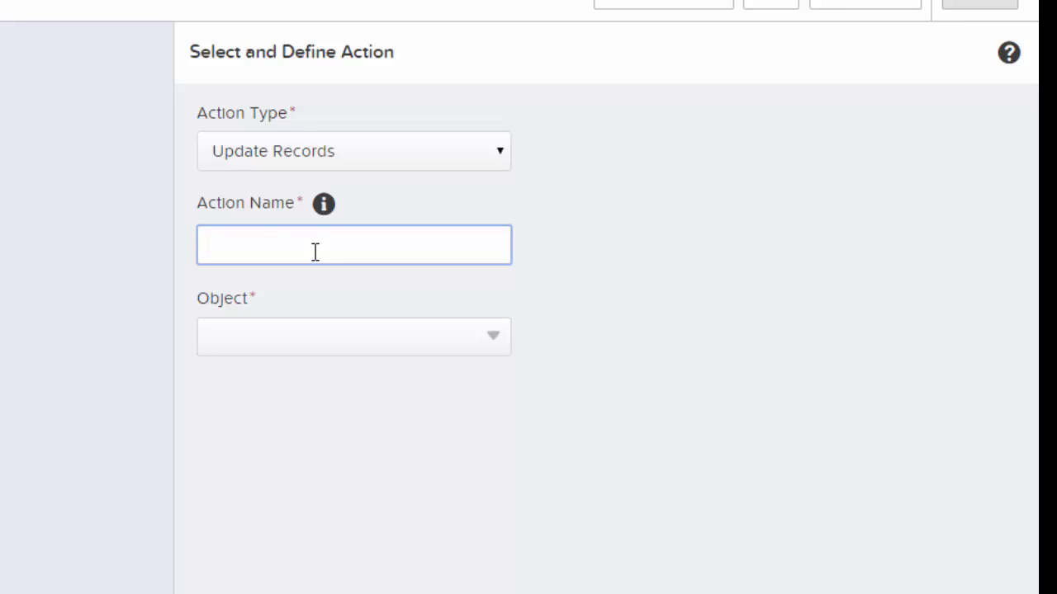
type("Set Sales Person ")
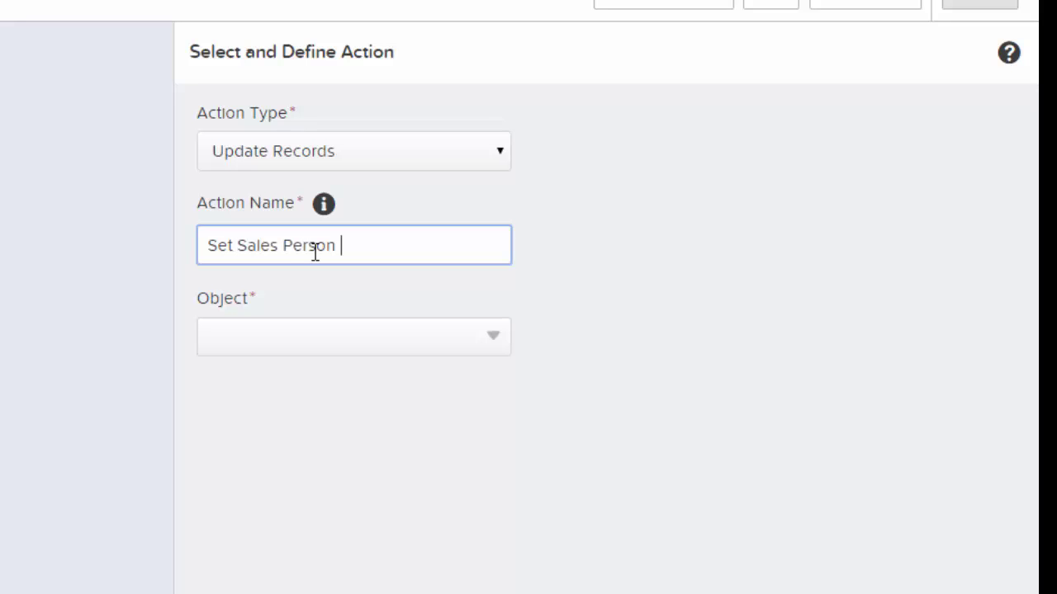
type("from Owner")
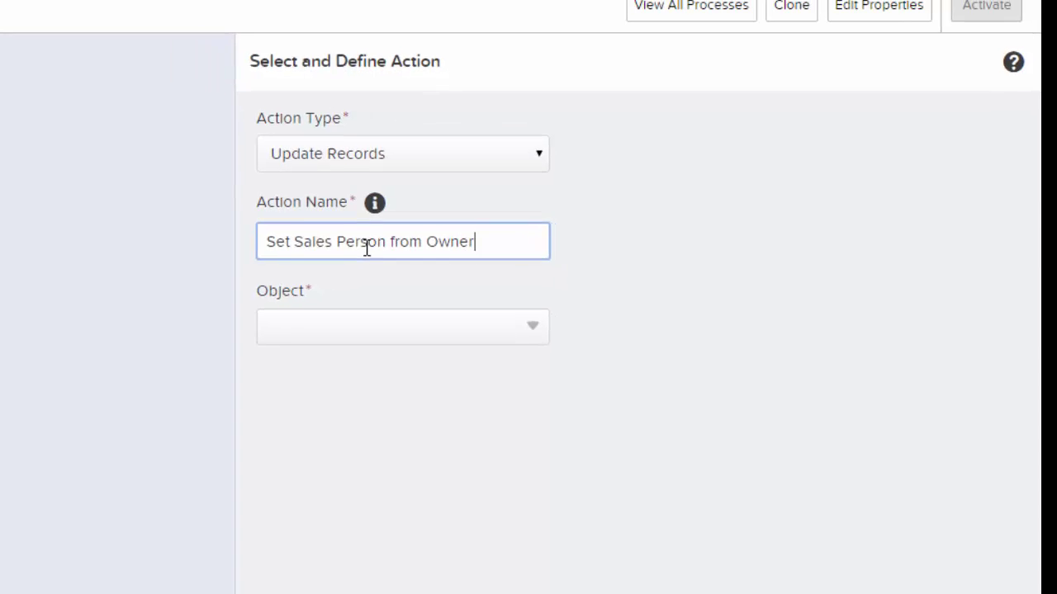
left_click(371, 340)
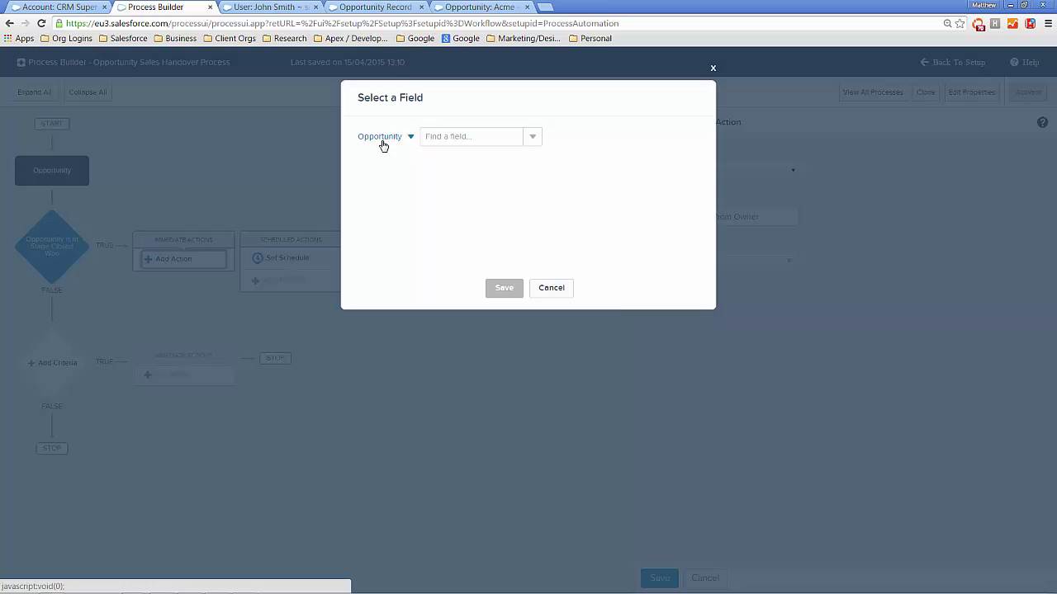
left_click(382, 145)
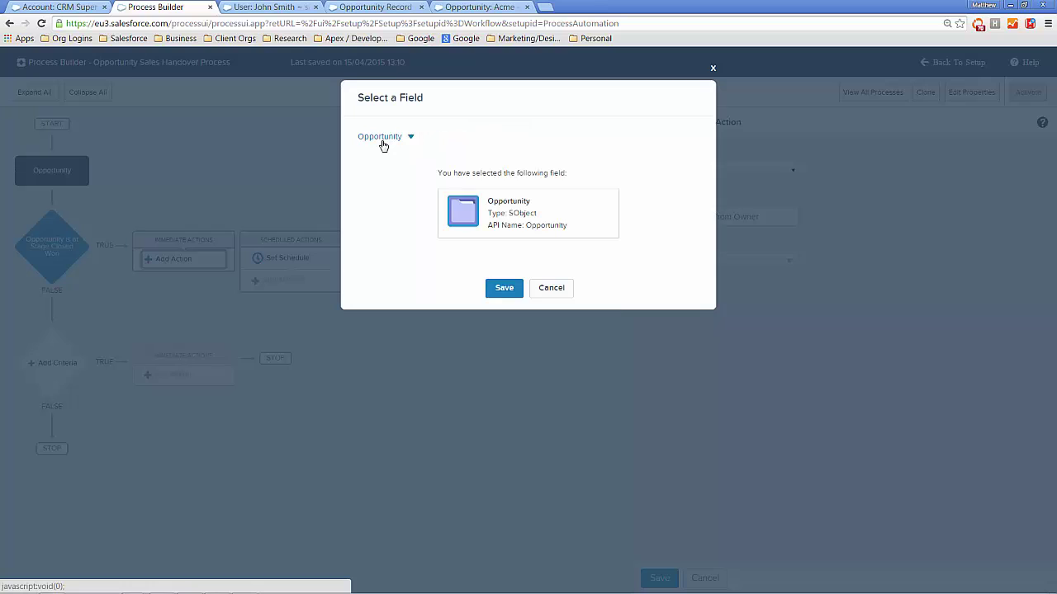
left_click(504, 290)
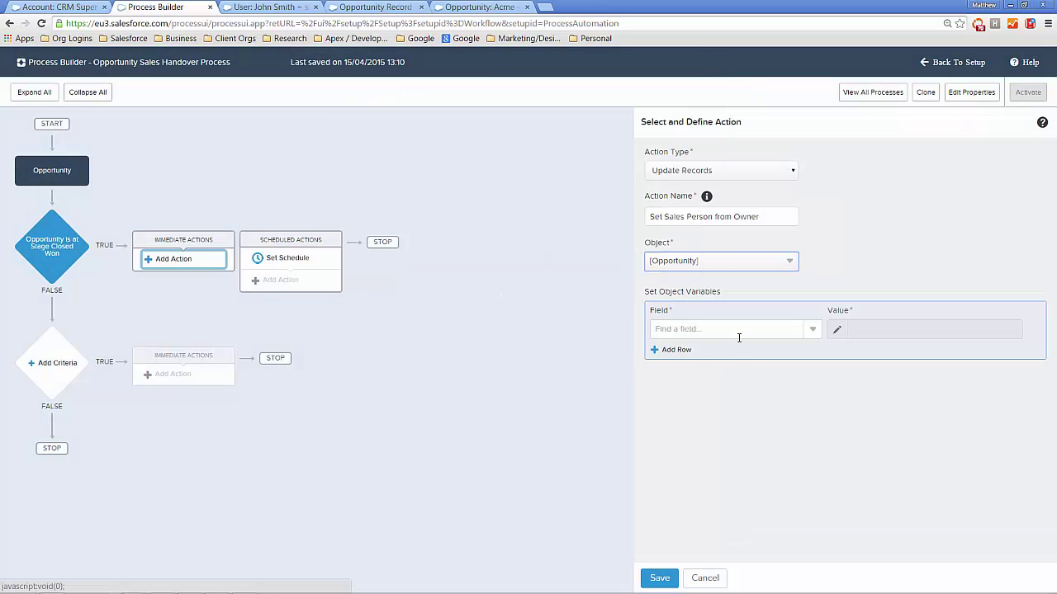
Set the Sales Person field to a reference to the opportunity's Owner ID and save the action.
left_click(735, 333)
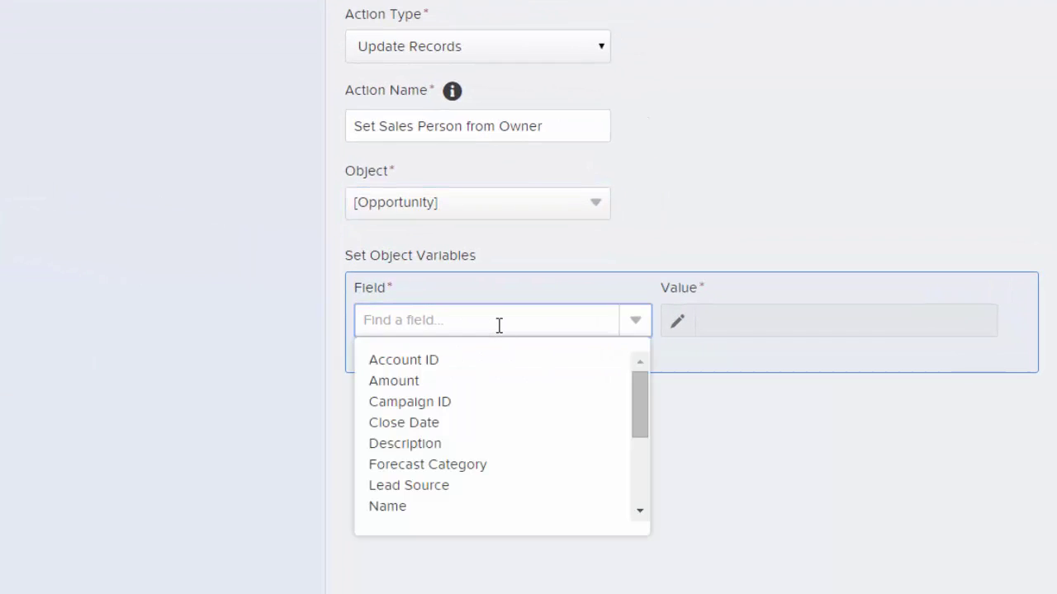
type("sales")
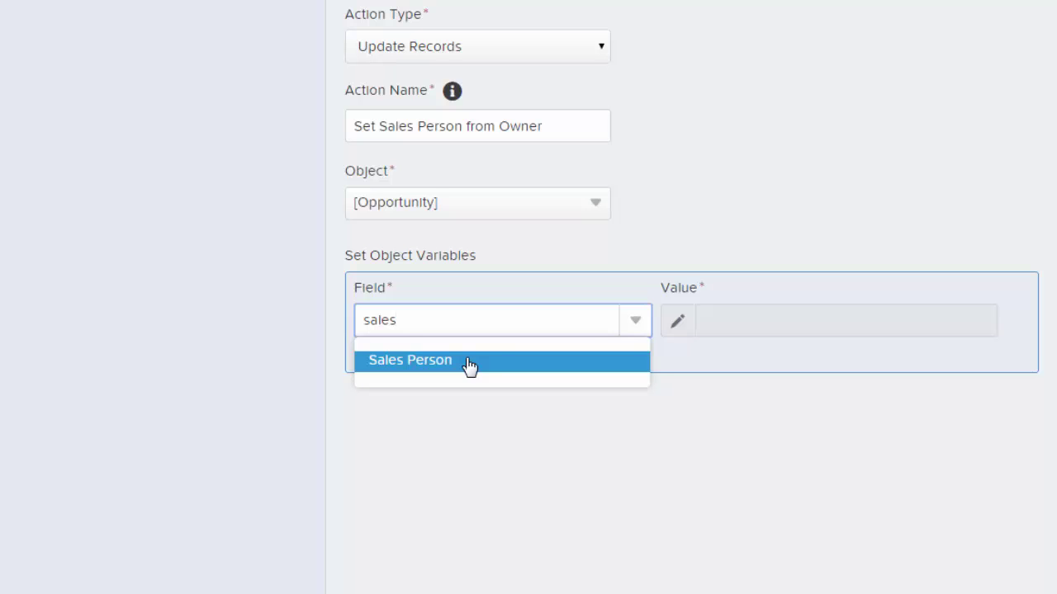
left_click(469, 366)
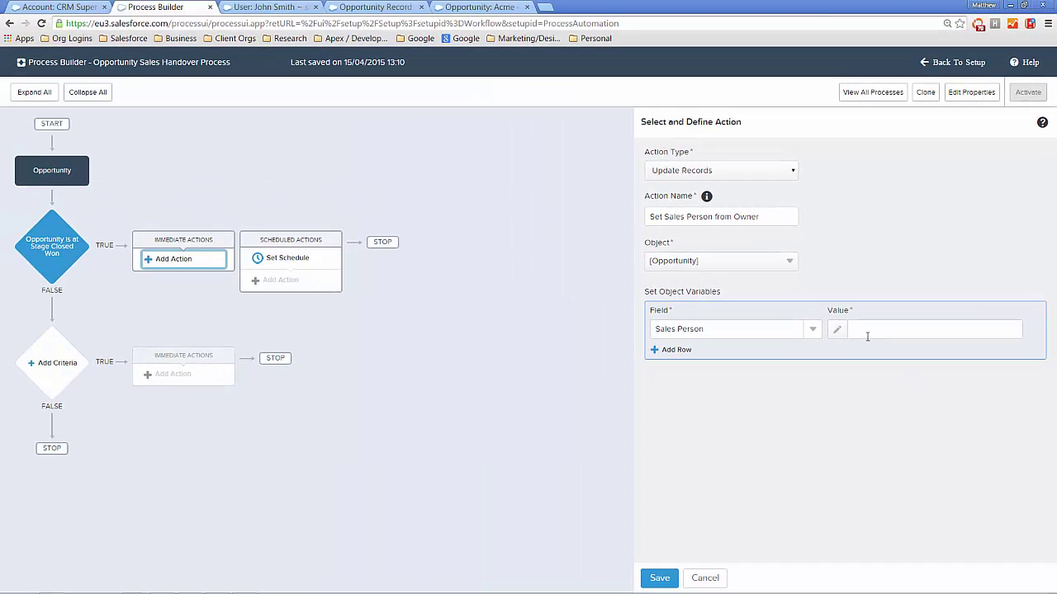
left_click(861, 331)
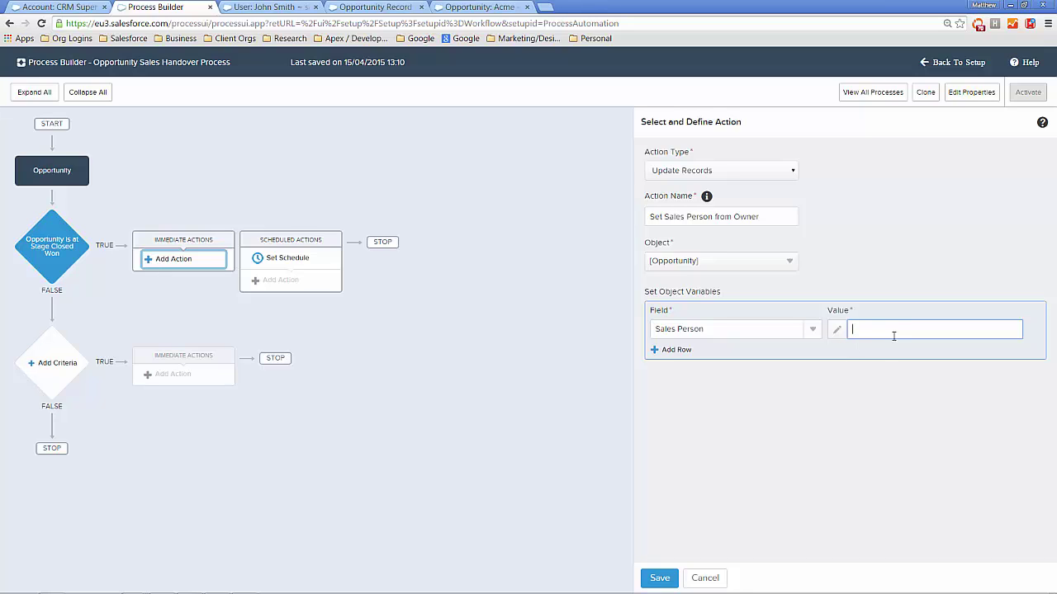
left_click(834, 337)
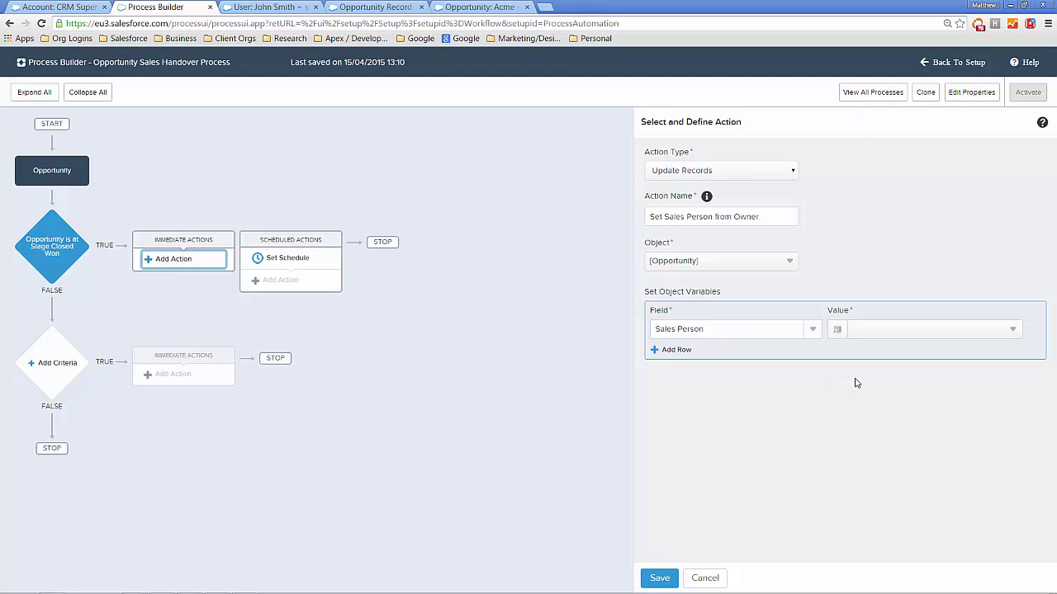
left_click(1013, 331)
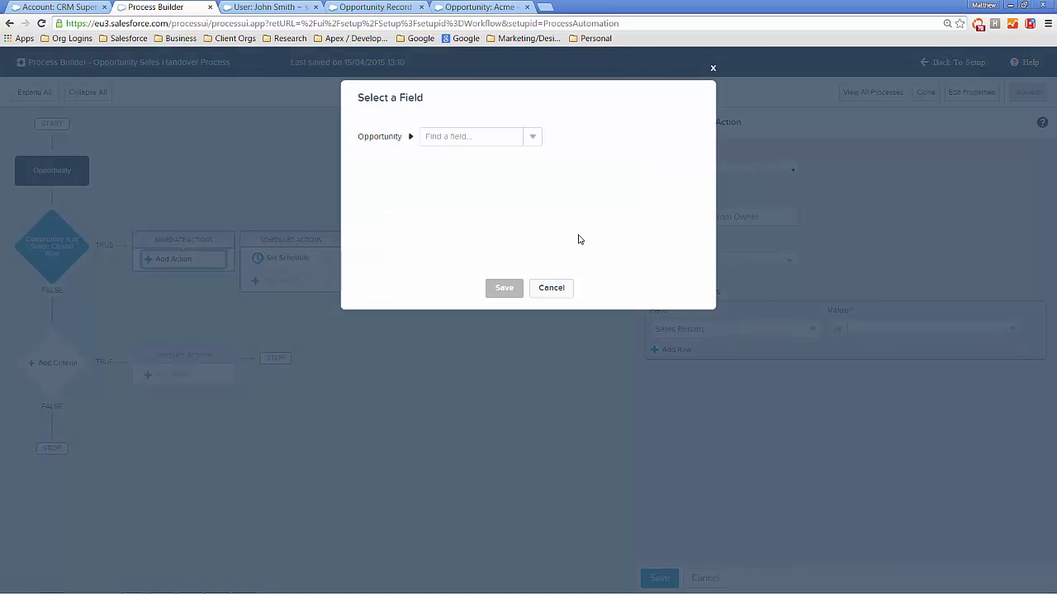
left_click(466, 137)
type("ow")
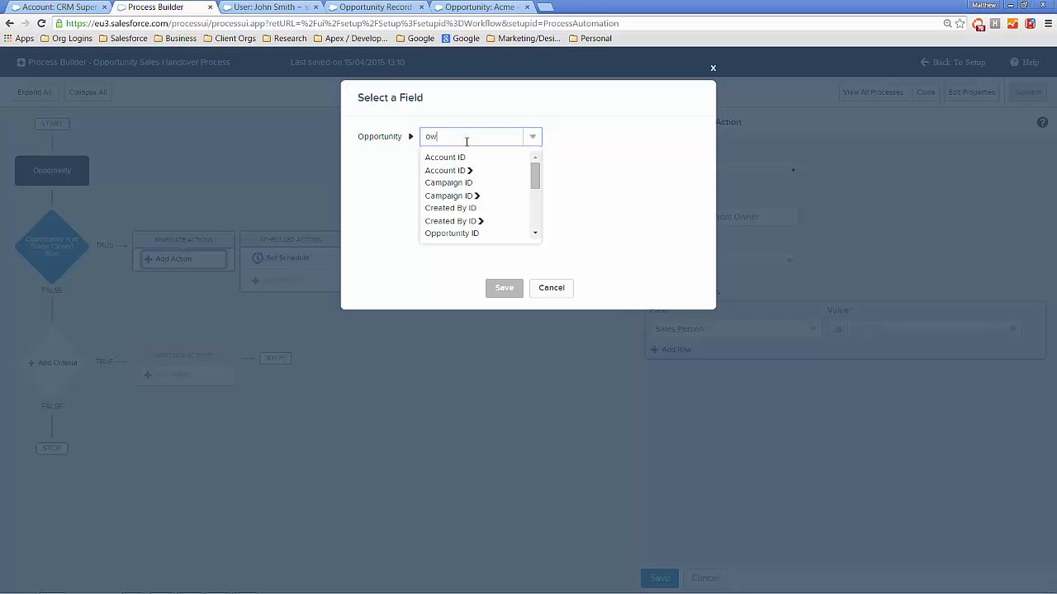
type("ner")
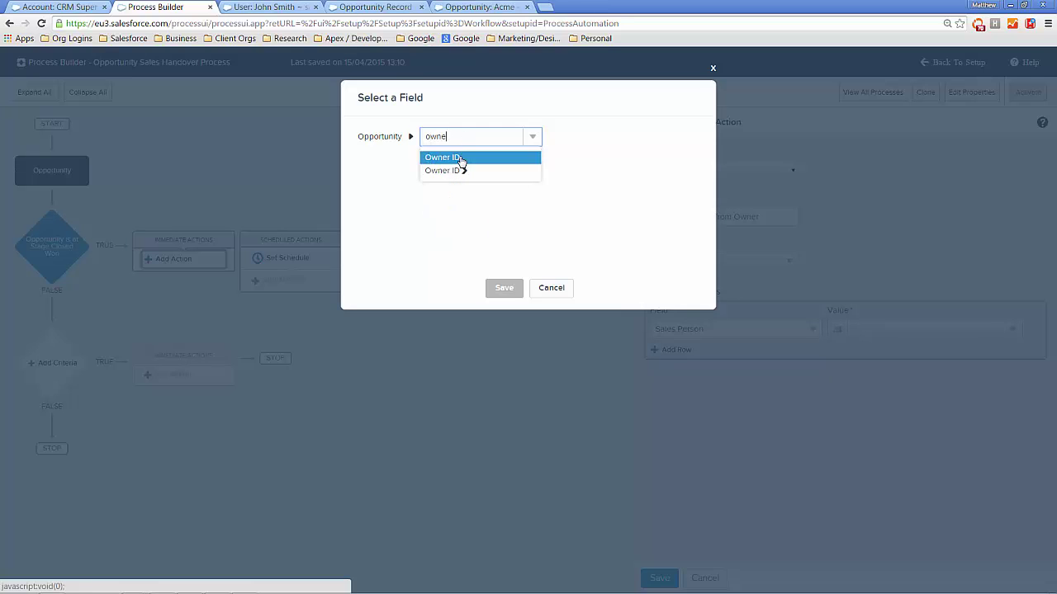
left_click(460, 158)
left_click(509, 290)
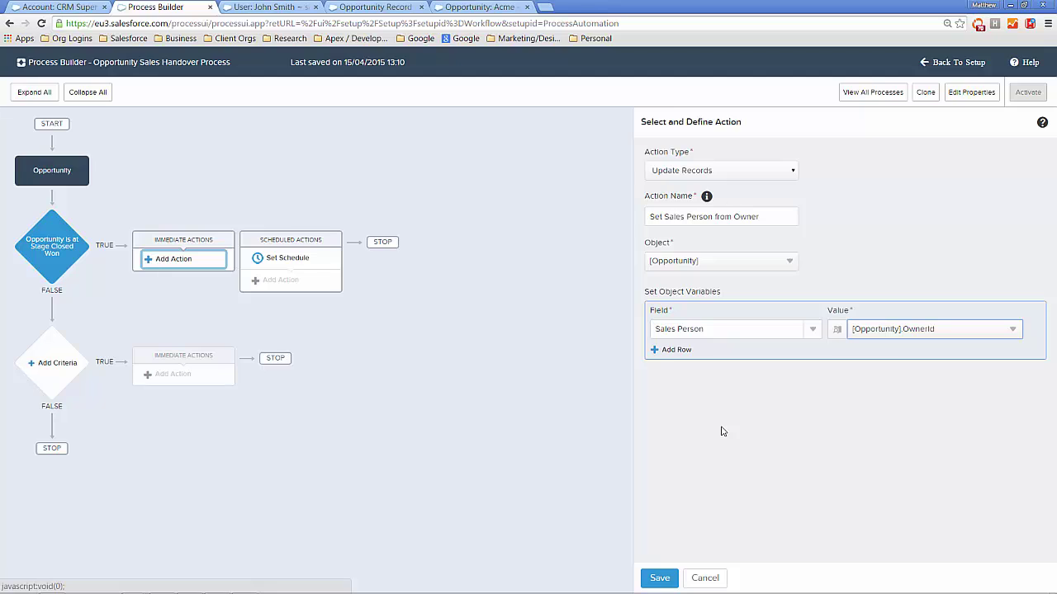
left_click(659, 579)
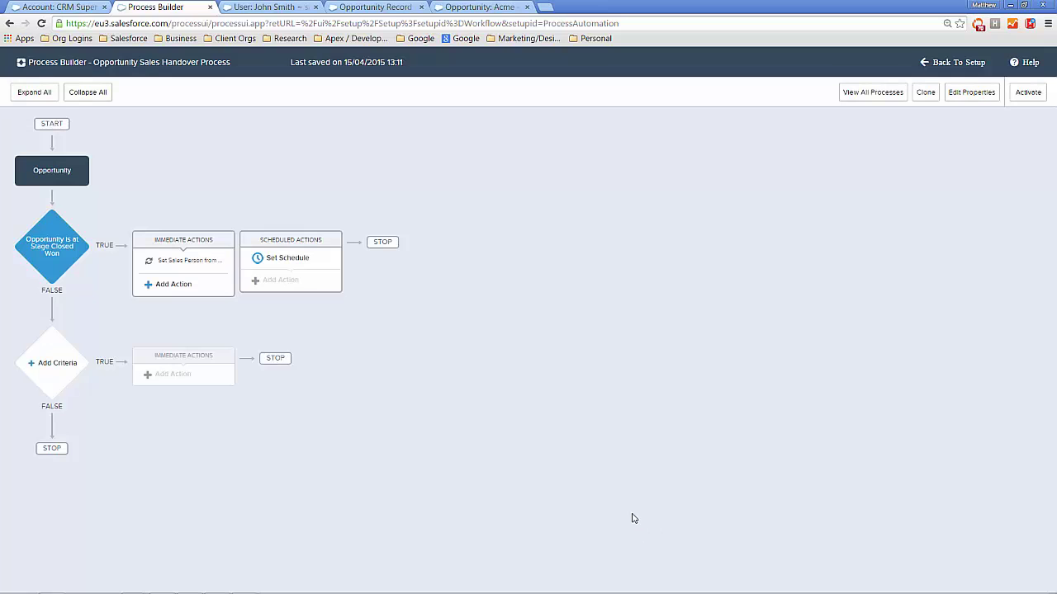
Add a second immediate action of type Update Records named "Set the record type to backoffice" on the Opportunity object.
left_click(172, 290)
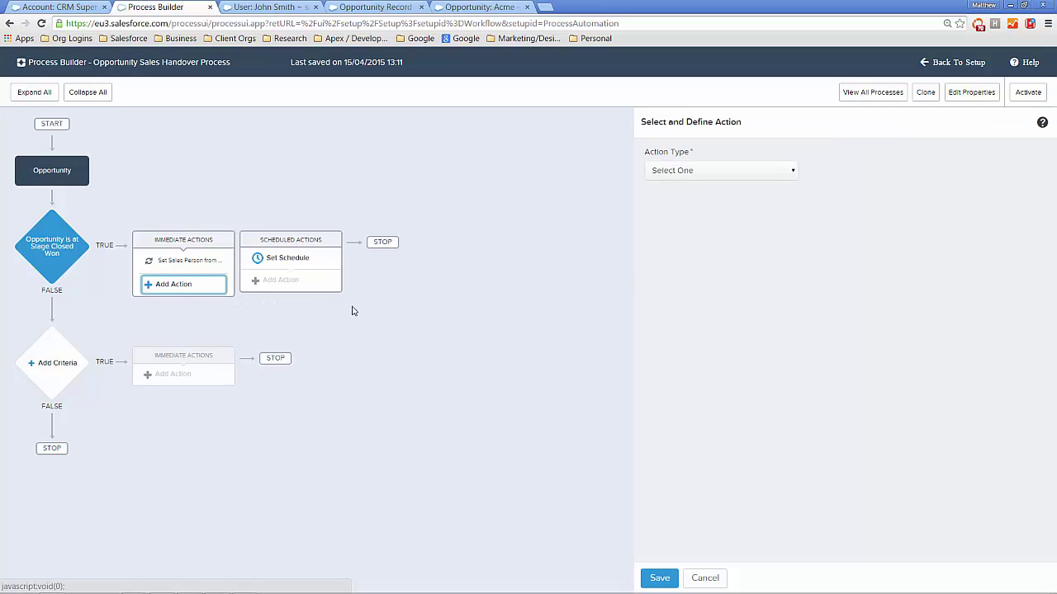
left_click(714, 175)
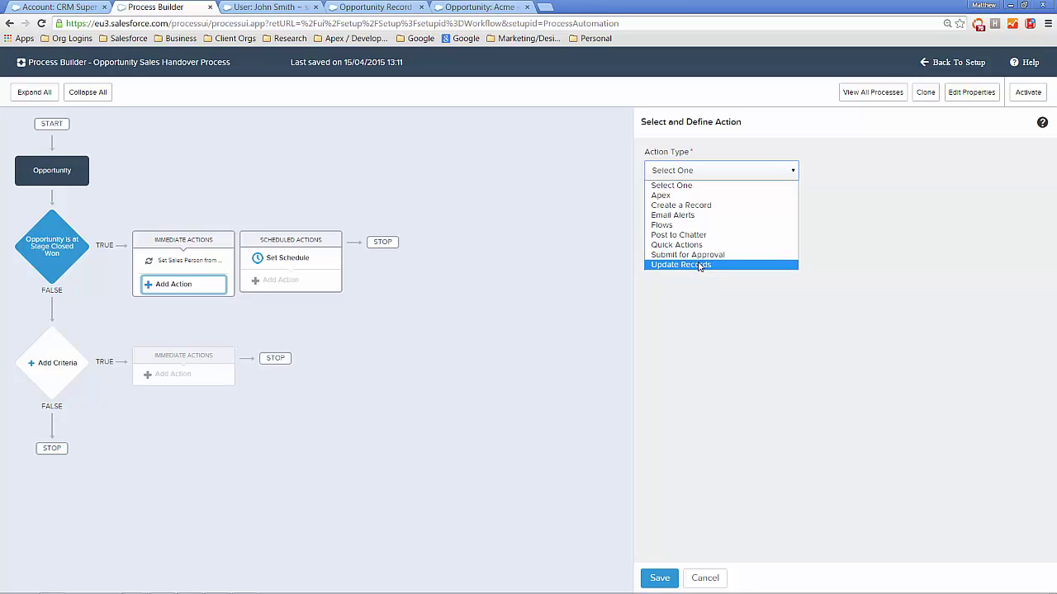
left_click(699, 265)
left_click(688, 217)
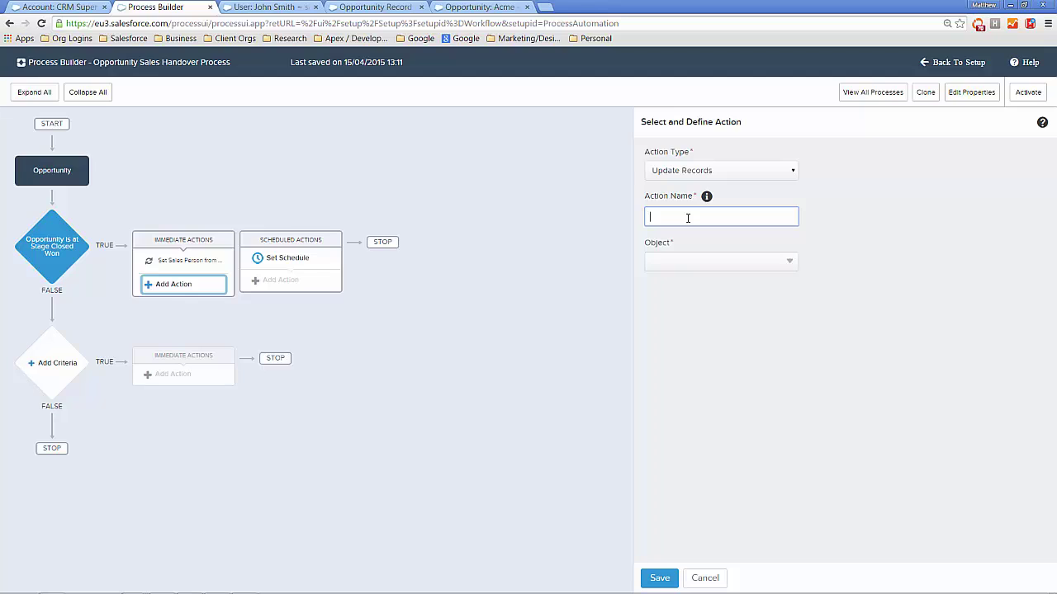
type("Set to")
type("e record type to backoffice")
left_click(699, 263)
left_click(379, 137)
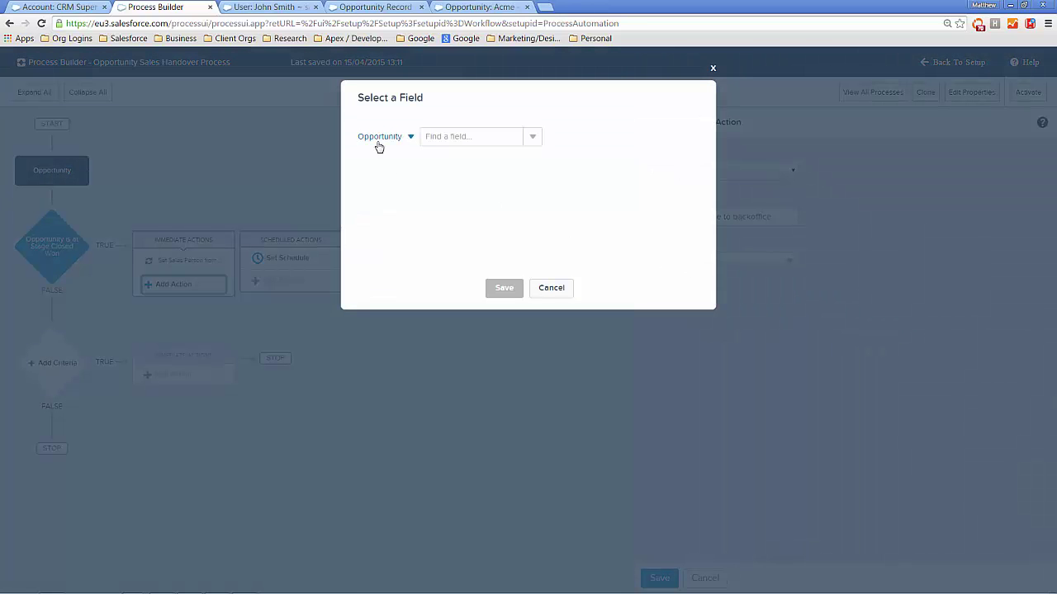
left_click(438, 207)
left_click(504, 289)
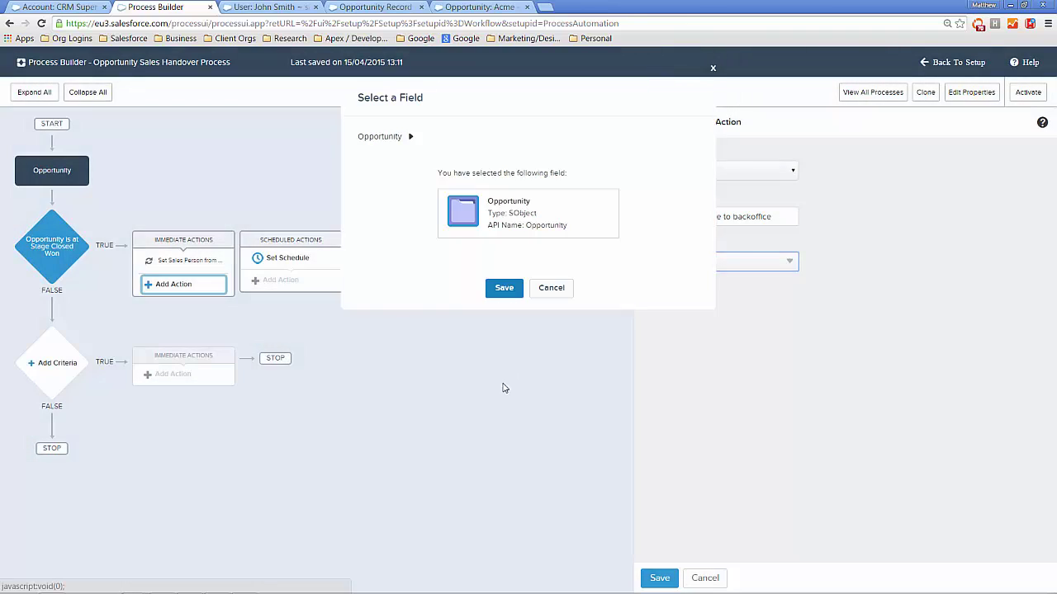
Choose Record Type ID as the opportunity field that the second action updates.
left_click(752, 328)
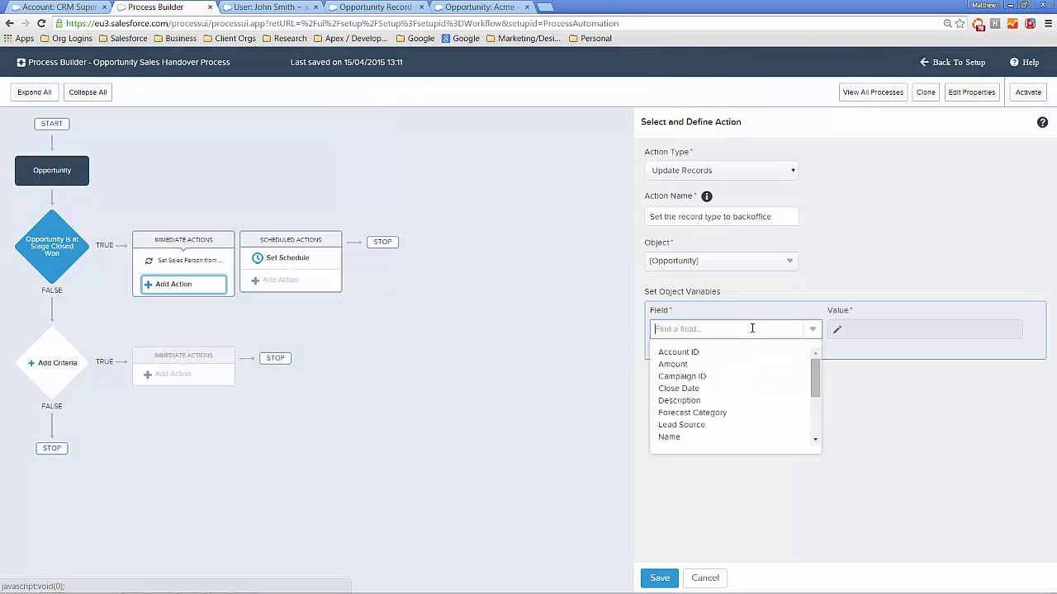
type("reco")
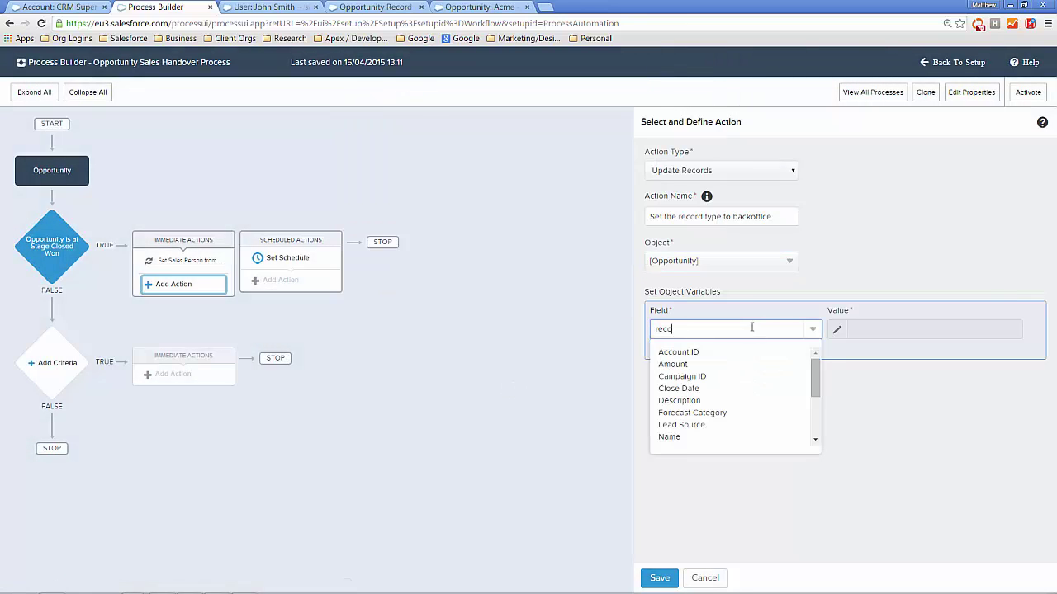
type("r")
left_click(742, 350)
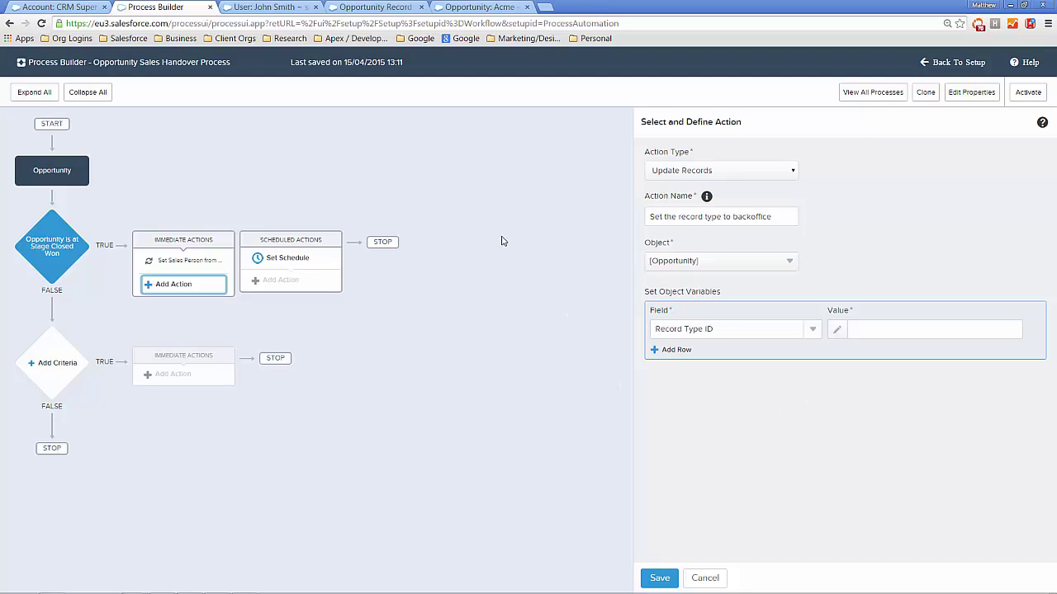
Open the Back Office opportunity record type in setup and copy its record ID from the page address.
left_click(364, 10)
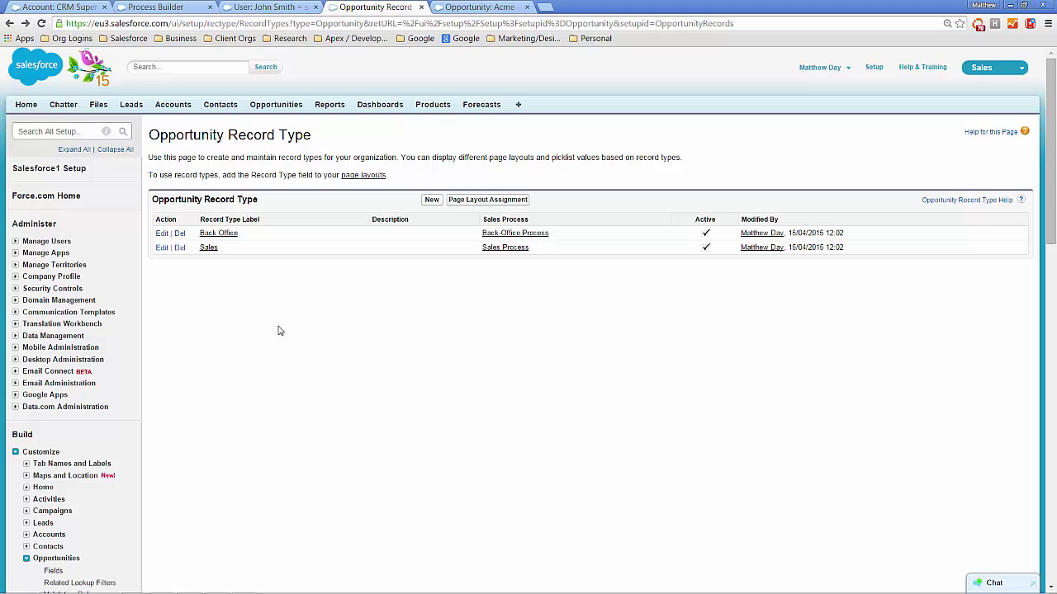
left_click(219, 234)
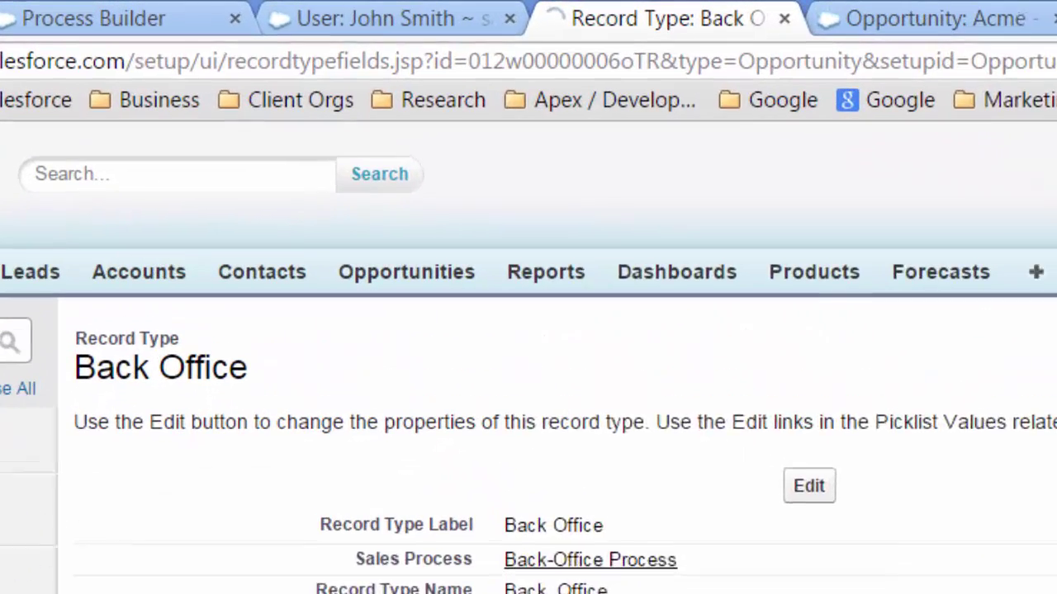
left_click_drag(495, 61, 689, 61)
key("ctrl+c")
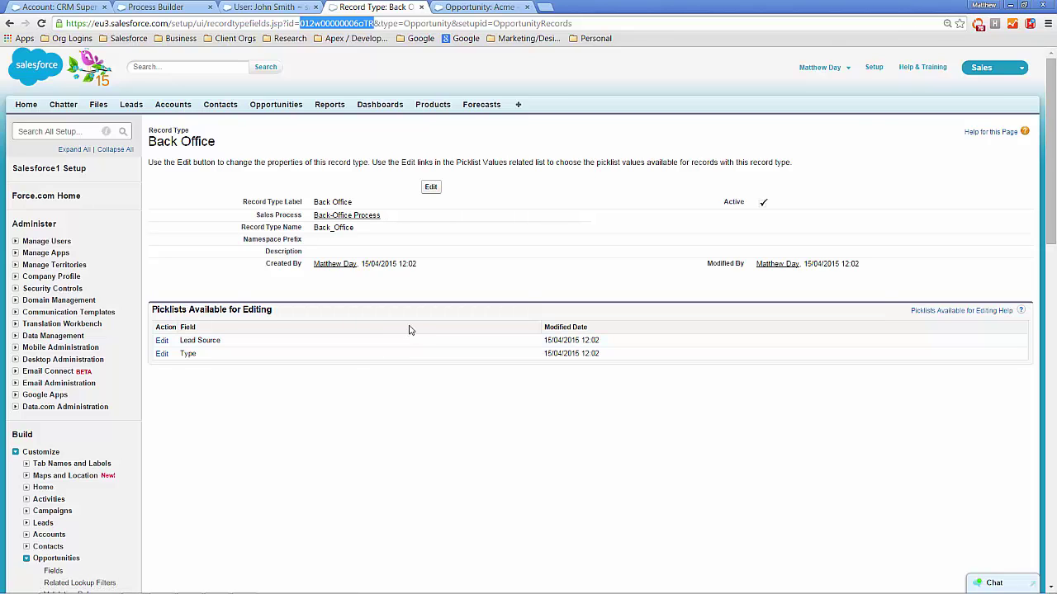
Return to Process Builder, set the Record Type ID value to the copied ID 012w00000006oTR and save the action.
left_click(173, 6)
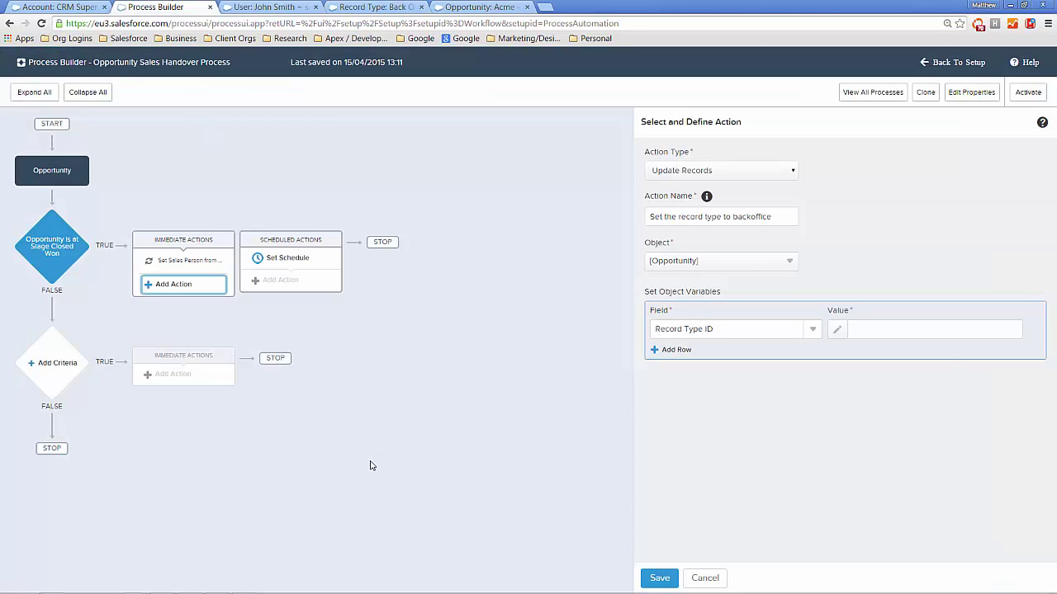
left_click(923, 330)
key("ctrl+v")
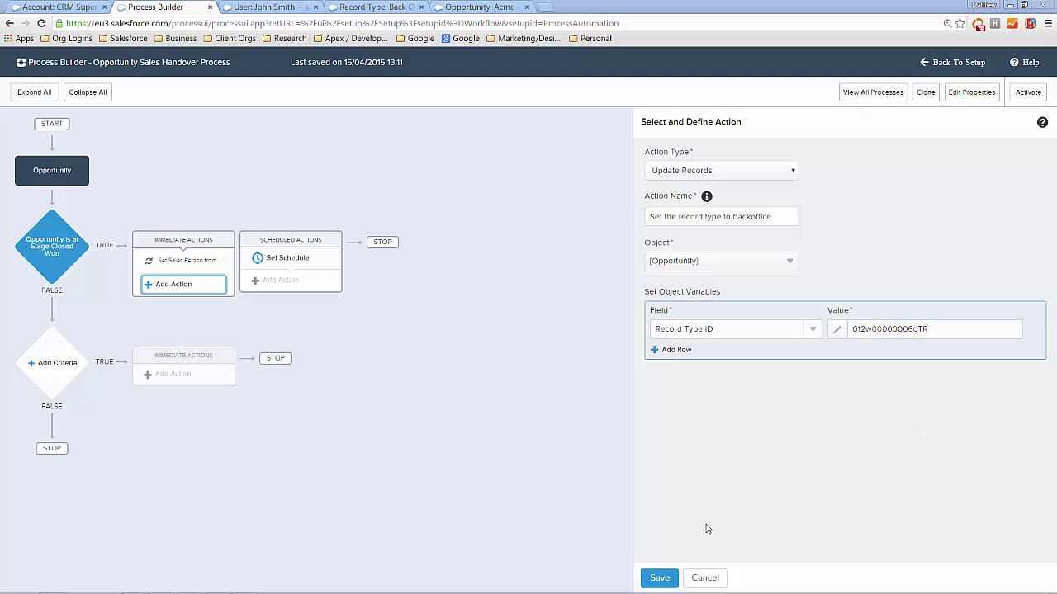
left_click(660, 581)
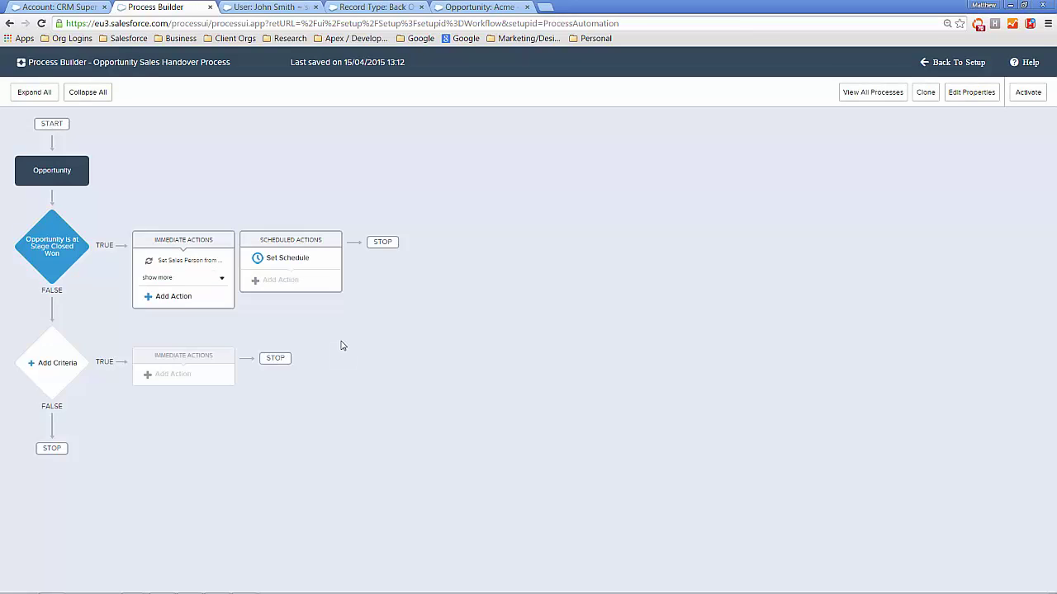
Add a third immediate action of type Update Records named "Set owner to the back office user" on the Opportunity object.
left_click(189, 298)
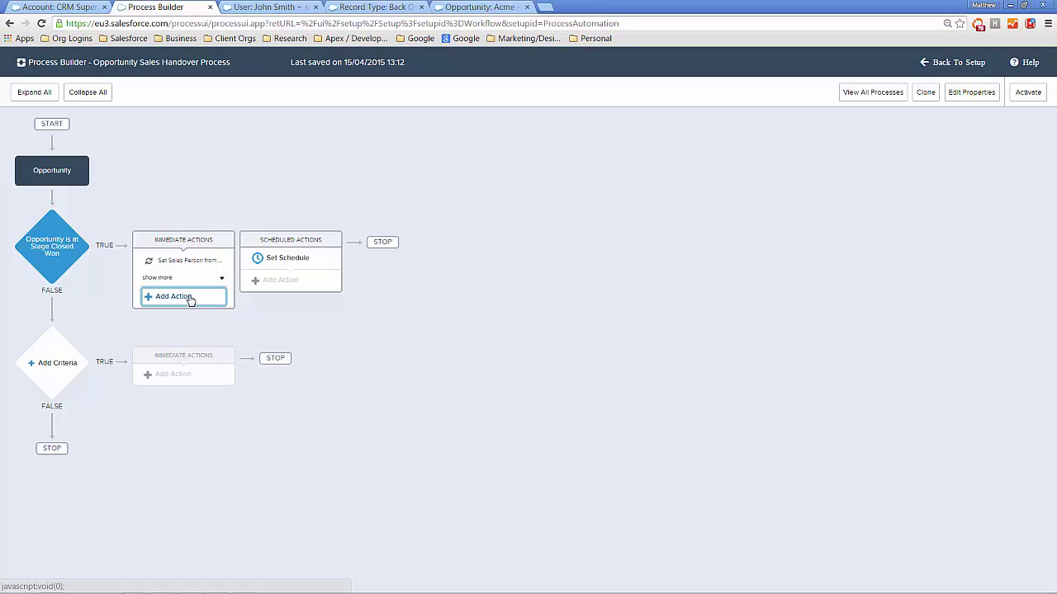
left_click(718, 173)
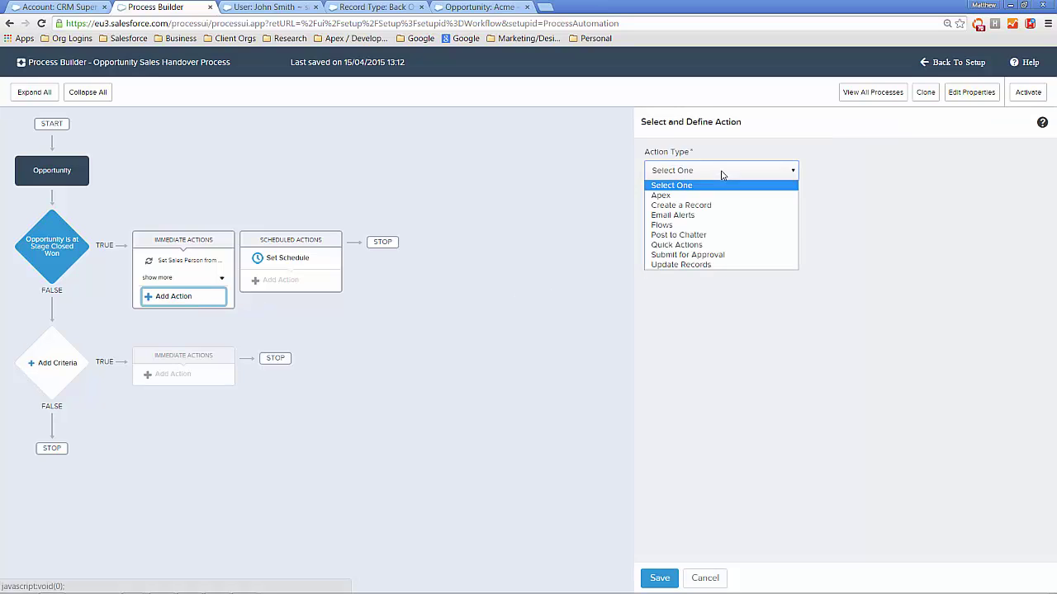
left_click(726, 264)
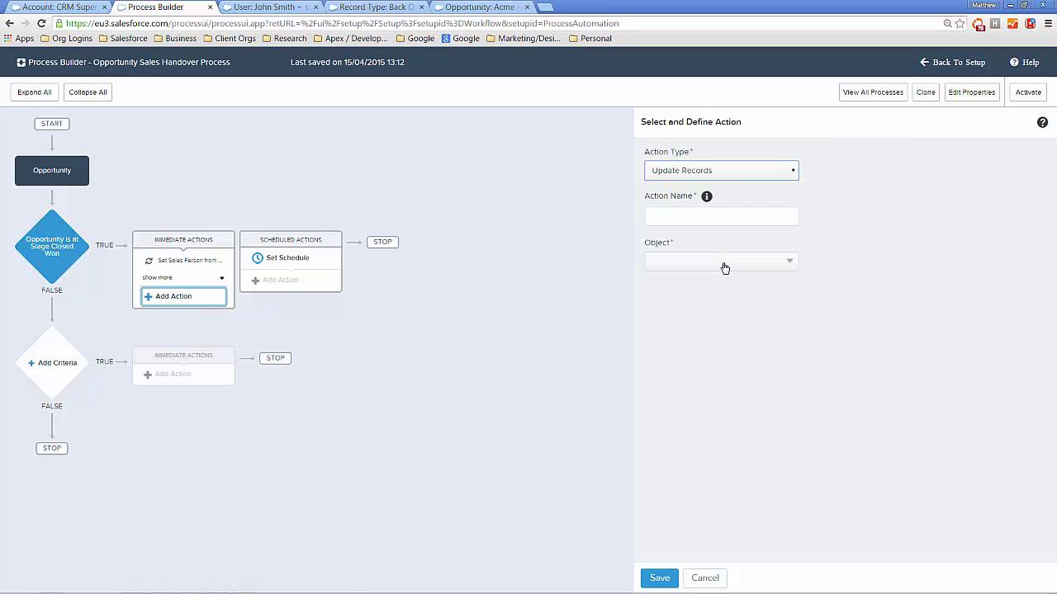
left_click(707, 220)
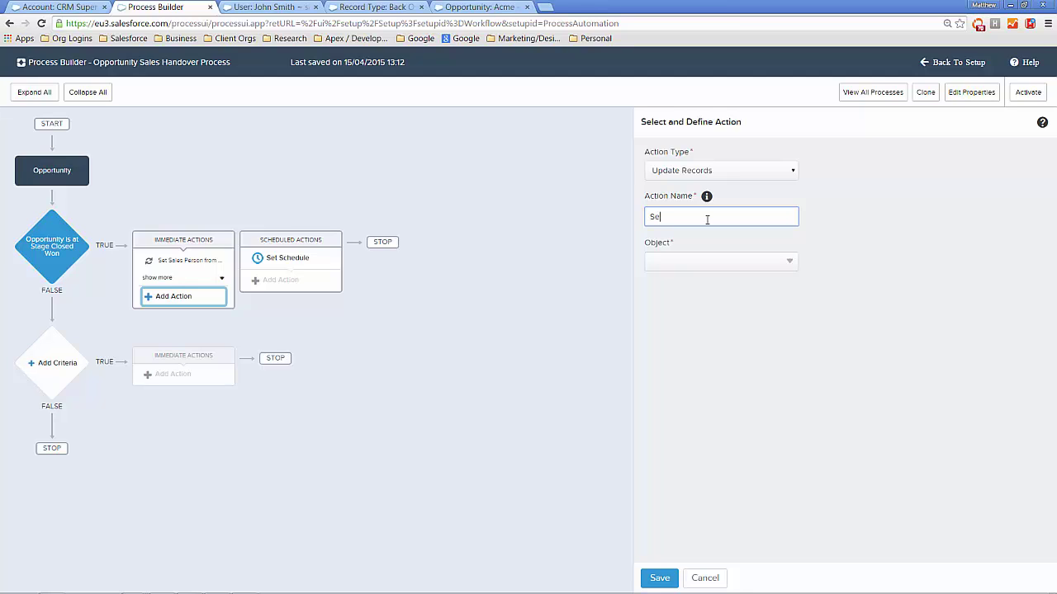
type("ner to the back office user")
key("Tab")
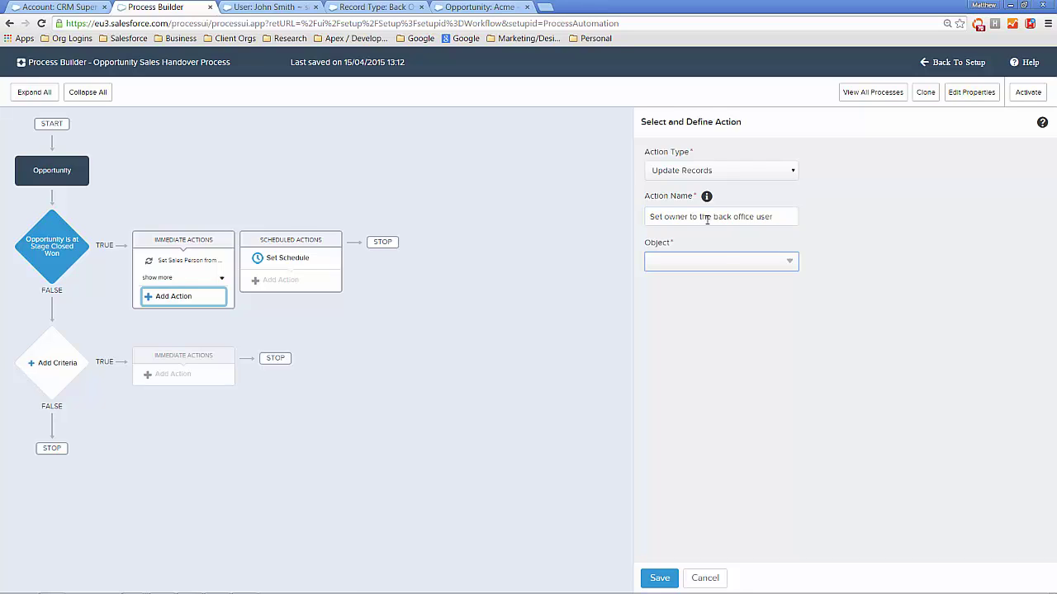
left_click(723, 271)
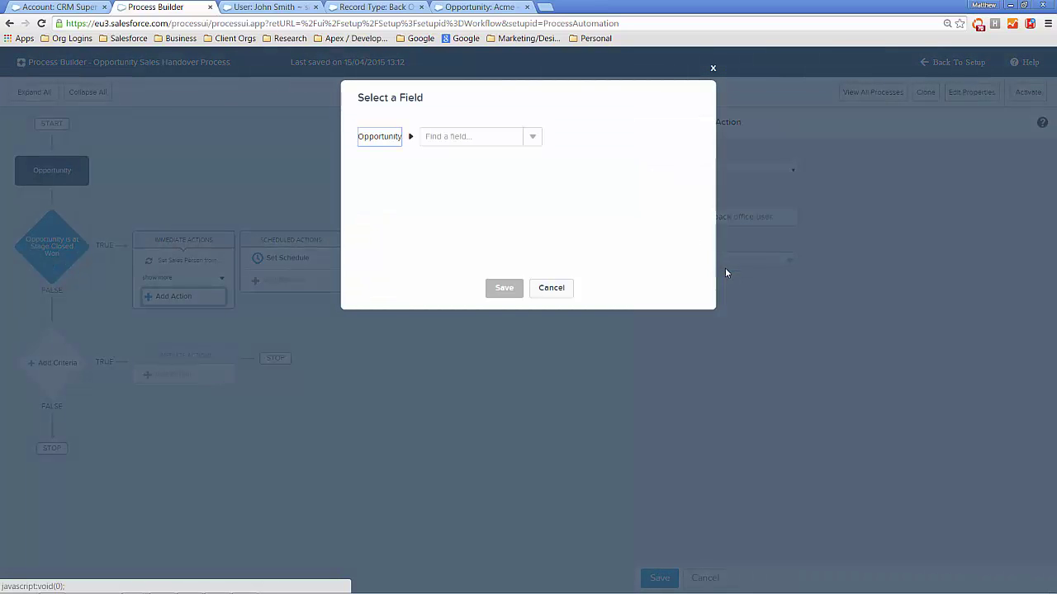
left_click(382, 142)
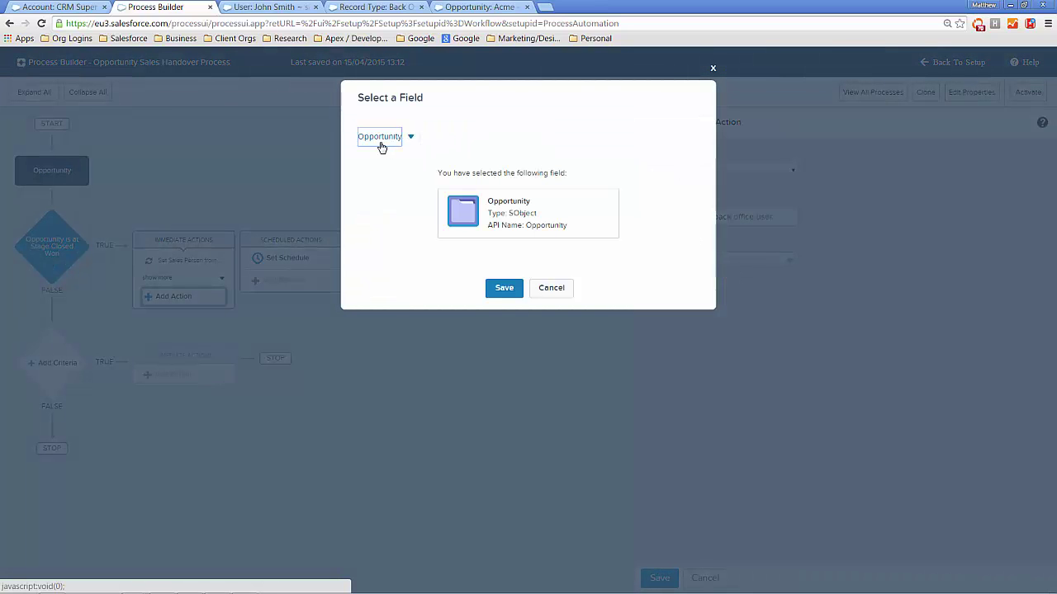
left_click(500, 289)
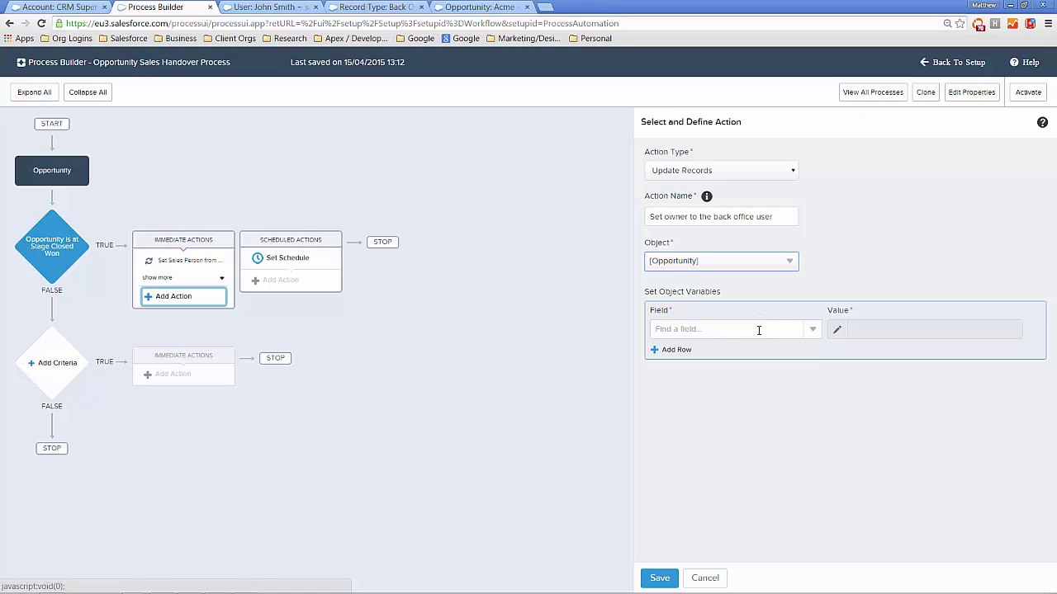
Choose Owner ID as the opportunity field that the third action updates.
left_click(758, 329)
type("owner")
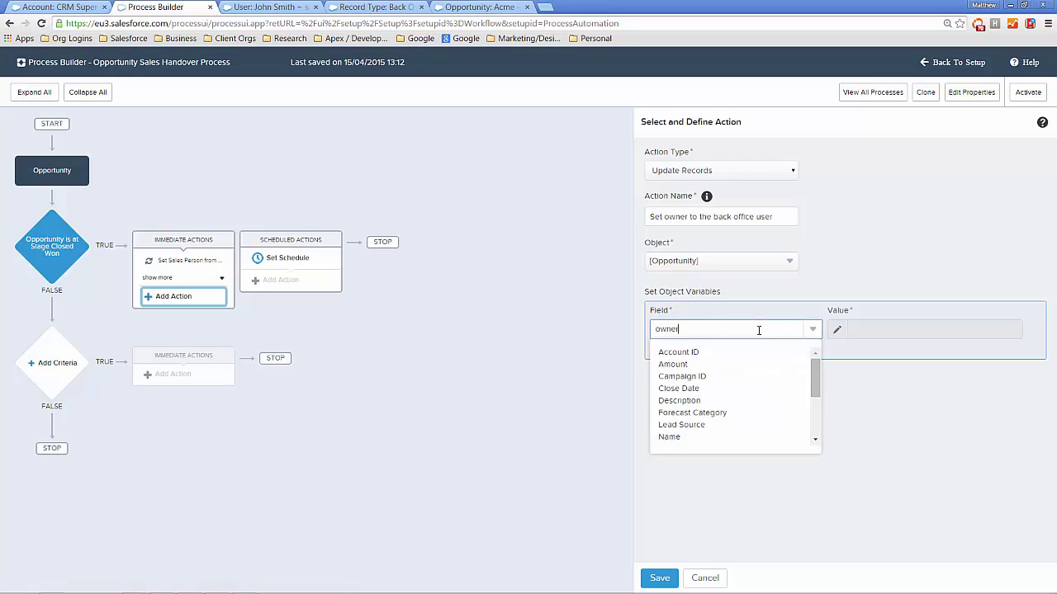
left_click(738, 355)
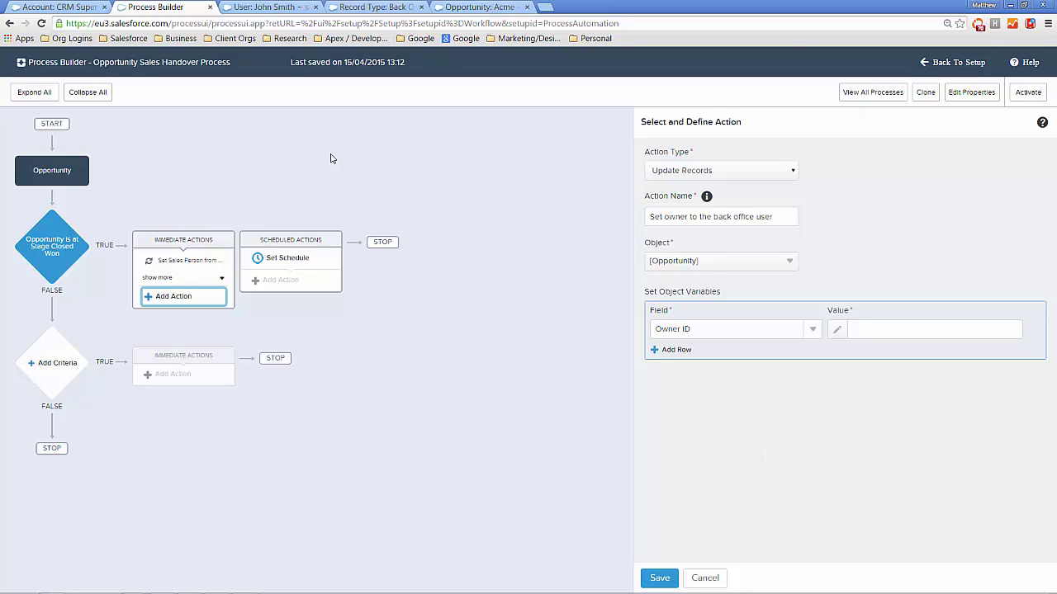
Open the back office user's record and copy its user ID from the page address.
left_click(282, 7)
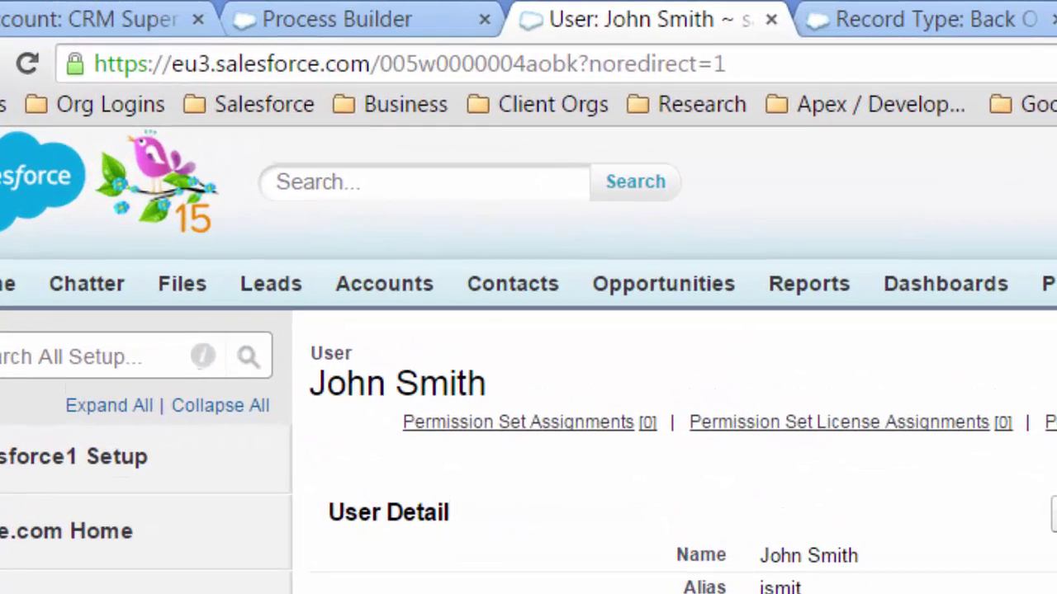
left_click(377, 63)
left_click_drag(378, 63, 578, 63)
key("ctrl+c")
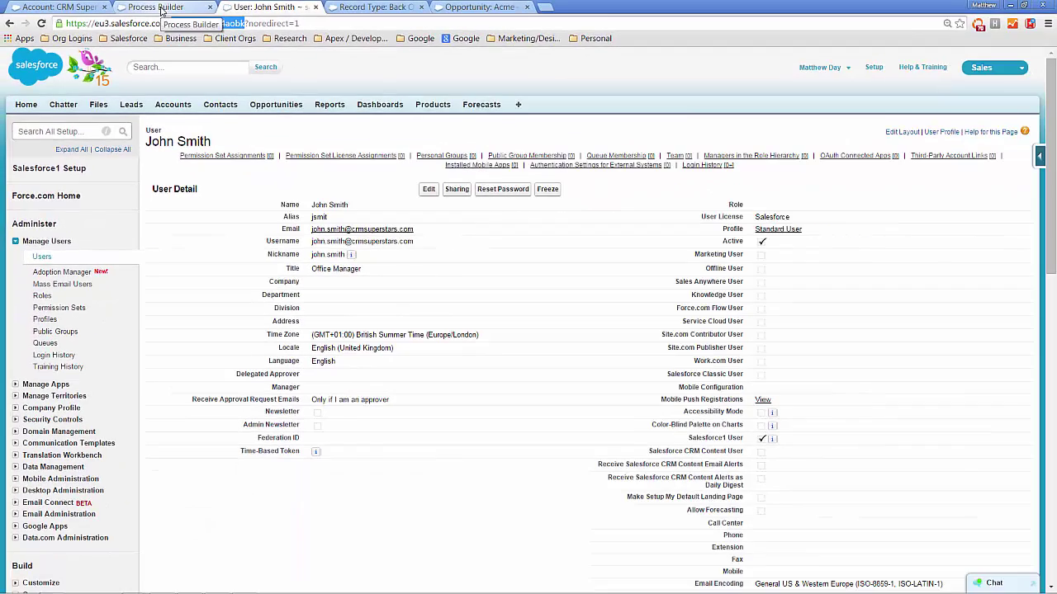
Return to Process Builder, set the Owner ID value to the copied user ID and save the action.
left_click(157, 7)
left_click(869, 322)
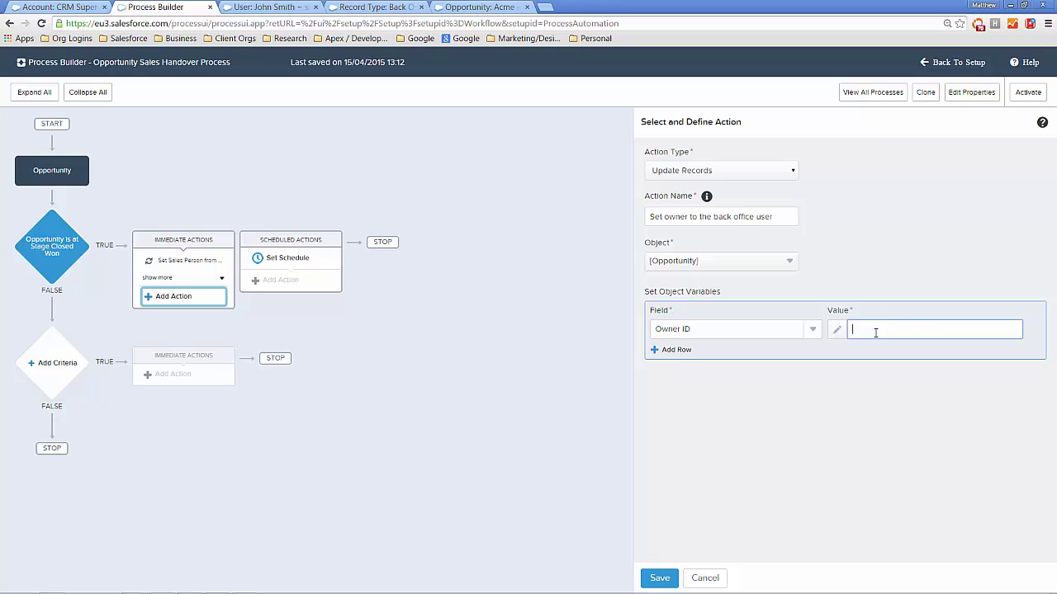
key("ctrl+v")
left_click(663, 576)
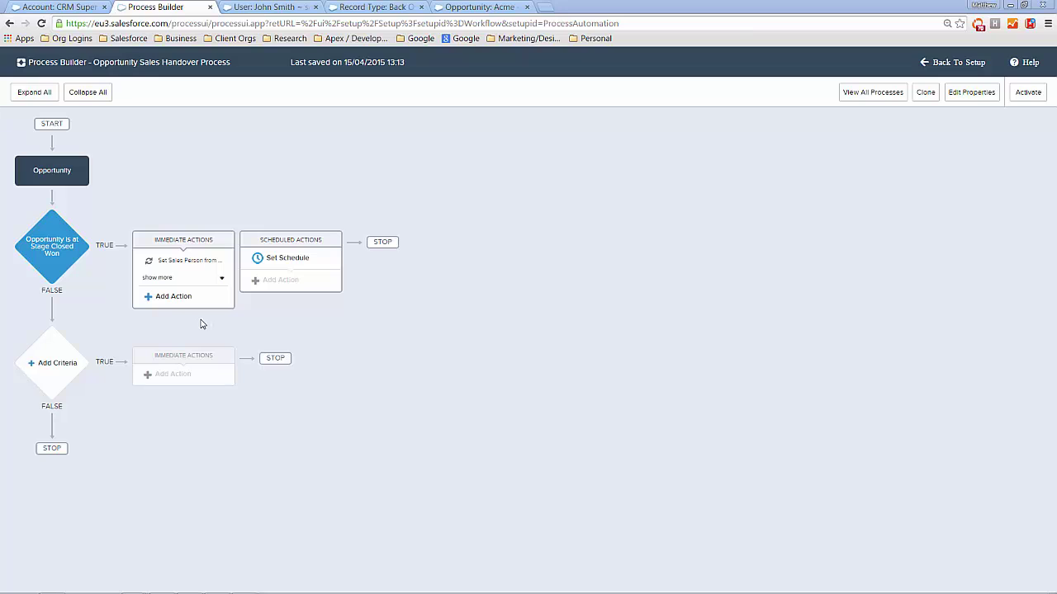
Add an immediate action of type Create a Record named "Create Invoice Task" for the Task object.
left_click(172, 299)
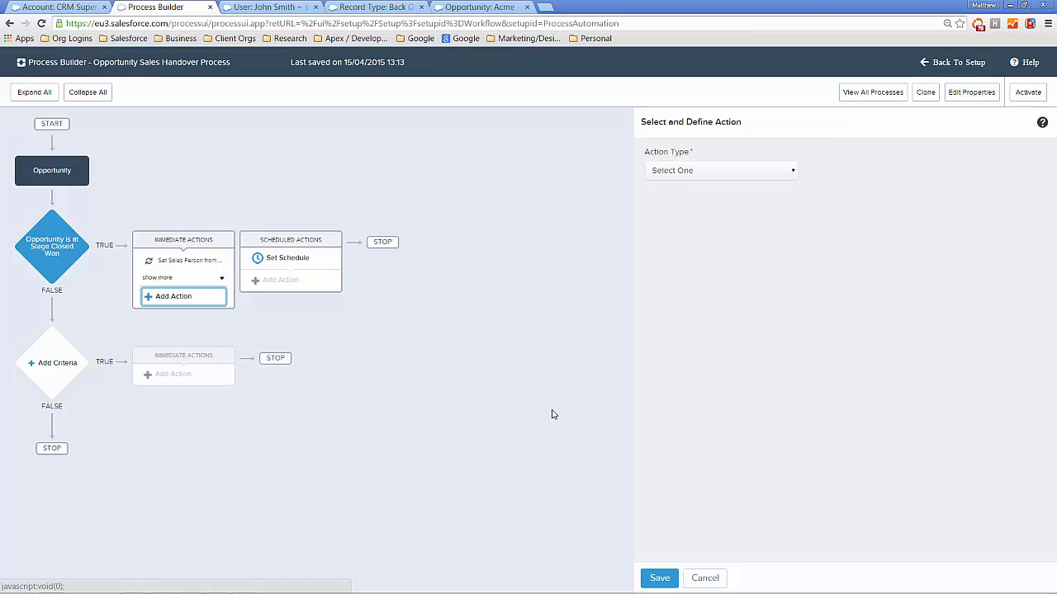
left_click(737, 170)
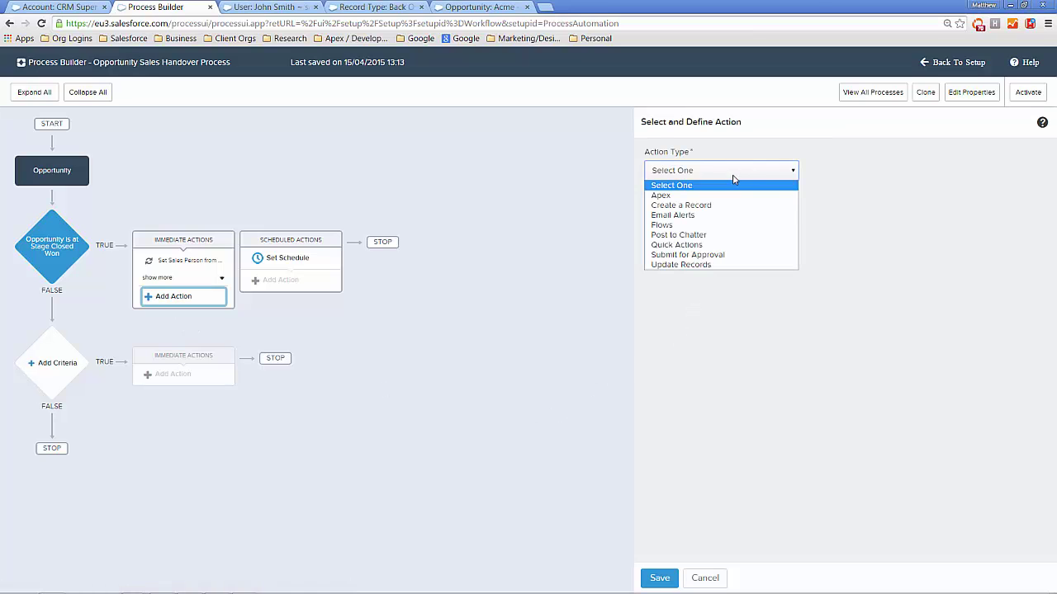
left_click(722, 206)
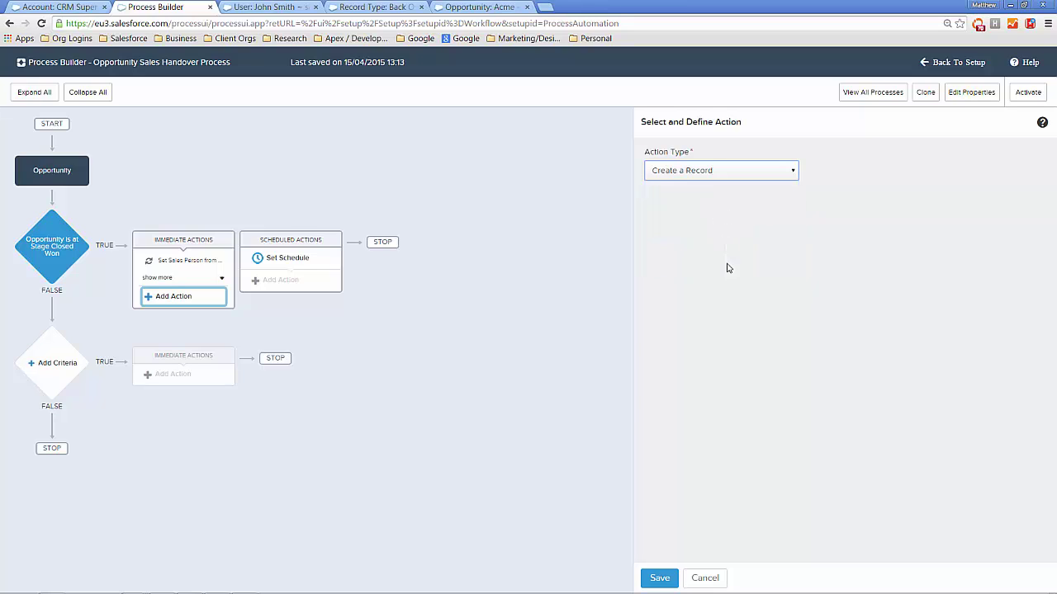
left_click(724, 216)
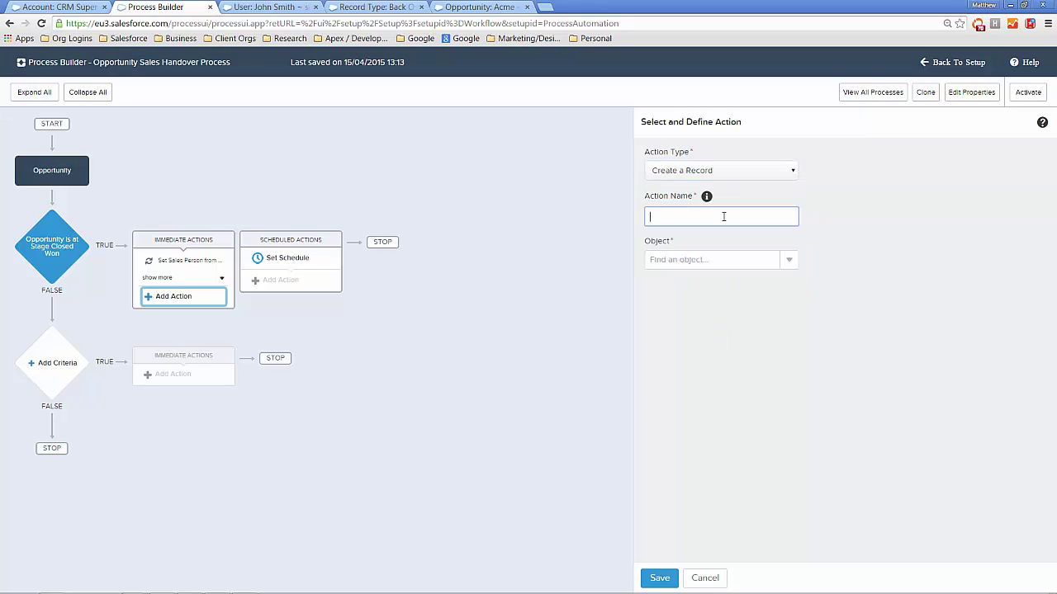
type("Create Invoice Task")
left_click(766, 259)
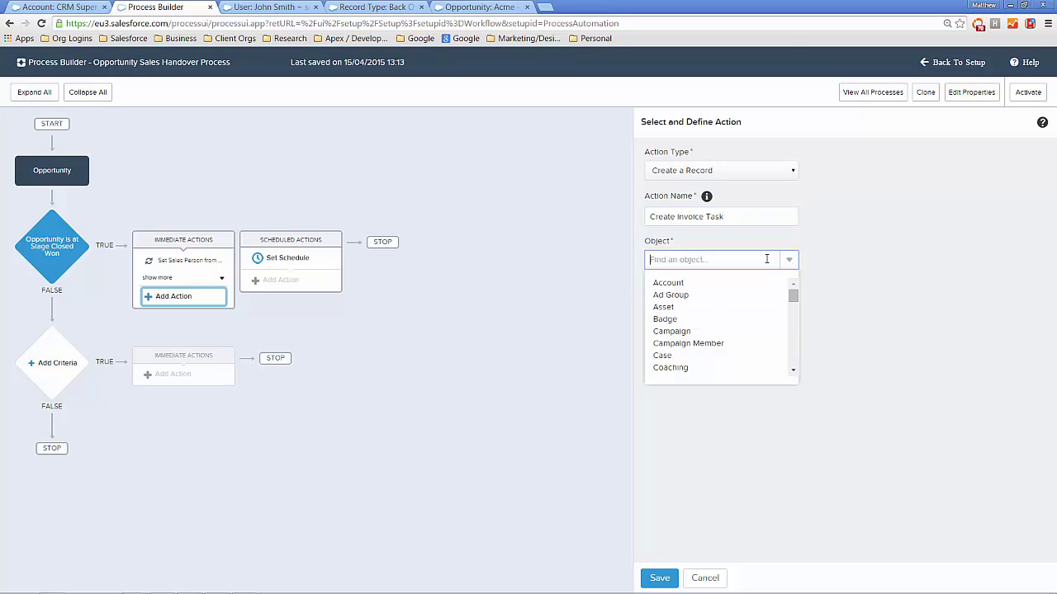
type("task")
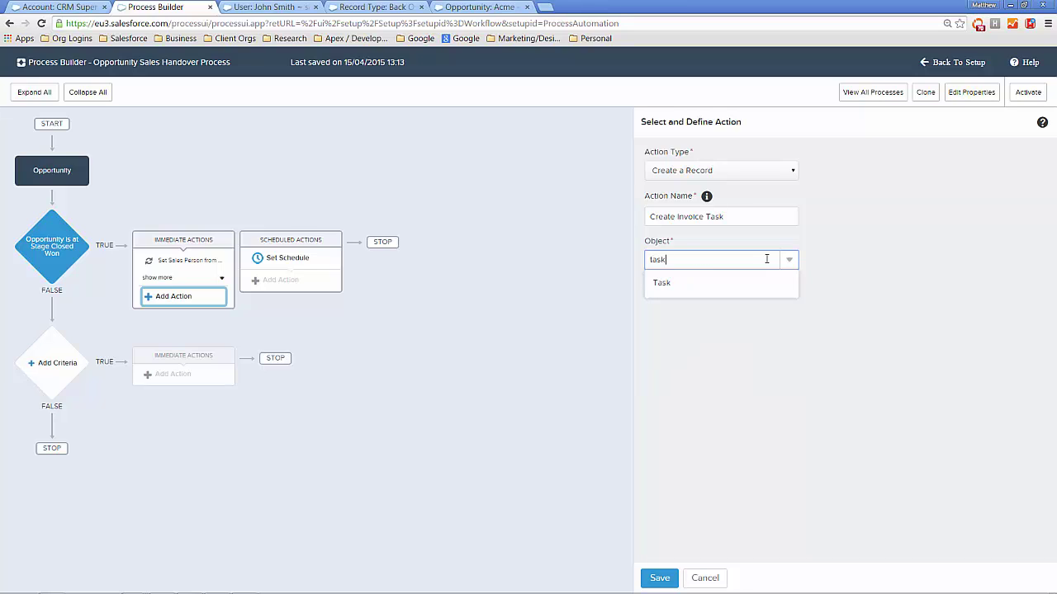
left_click(726, 286)
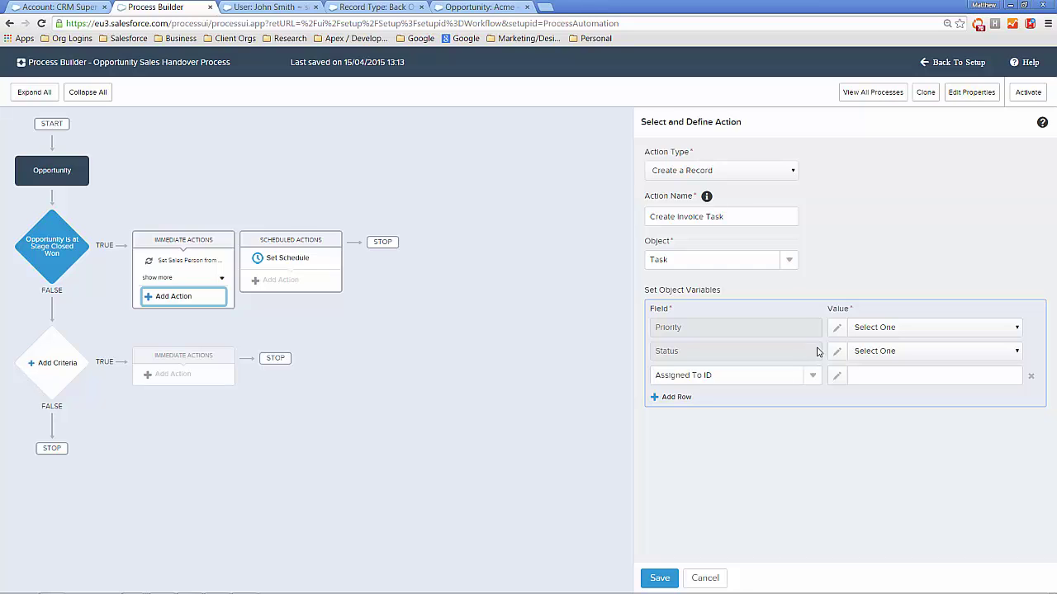
Set the task's Priority to High, its Status to Not Started and its Assigned To ID to the copied user ID.
left_click(925, 333)
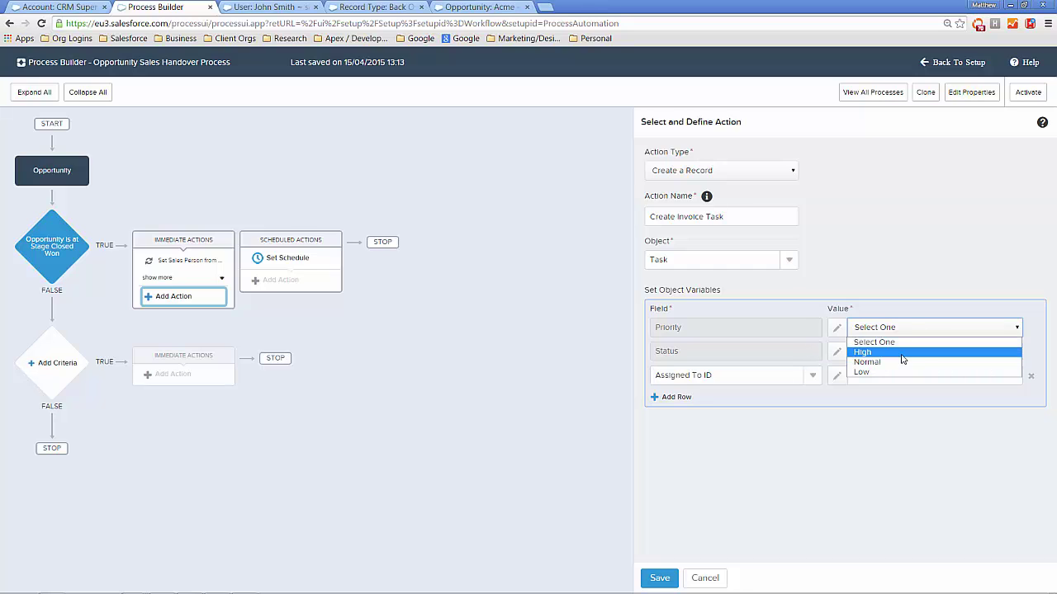
left_click(925, 351)
left_click(924, 353)
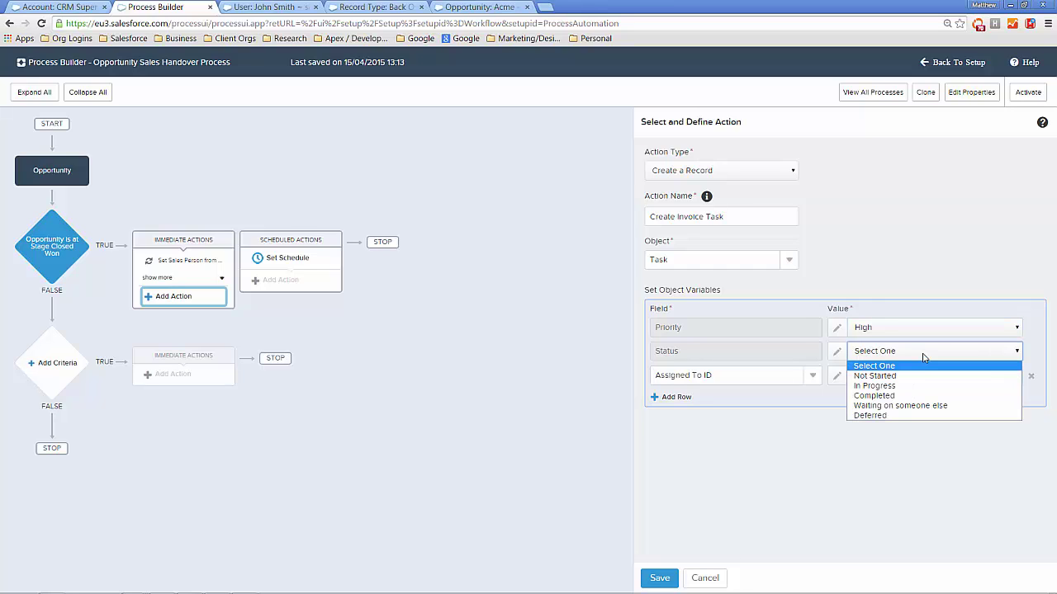
left_click(915, 377)
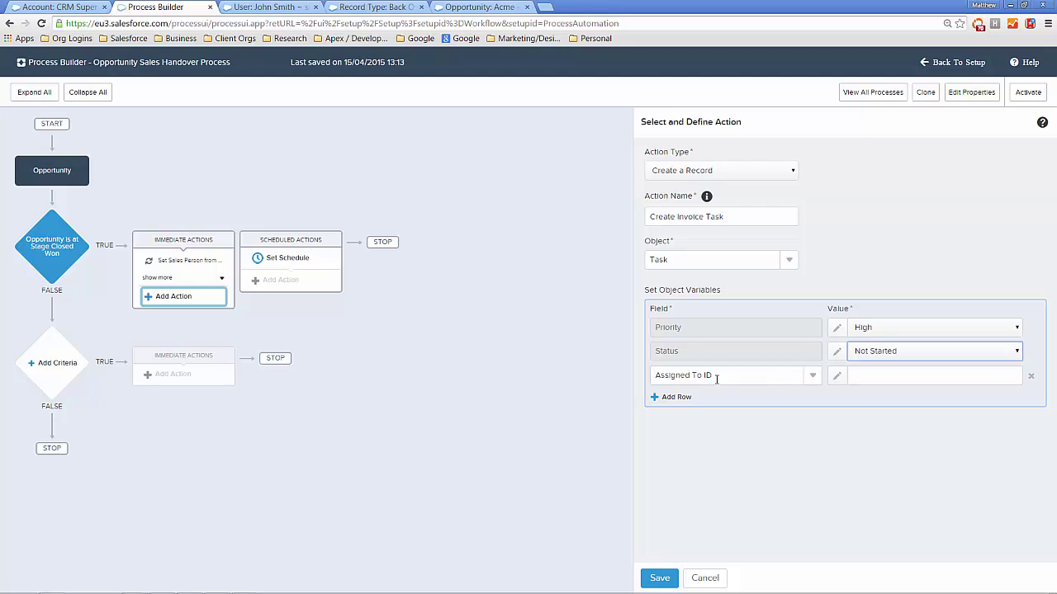
left_click(868, 379)
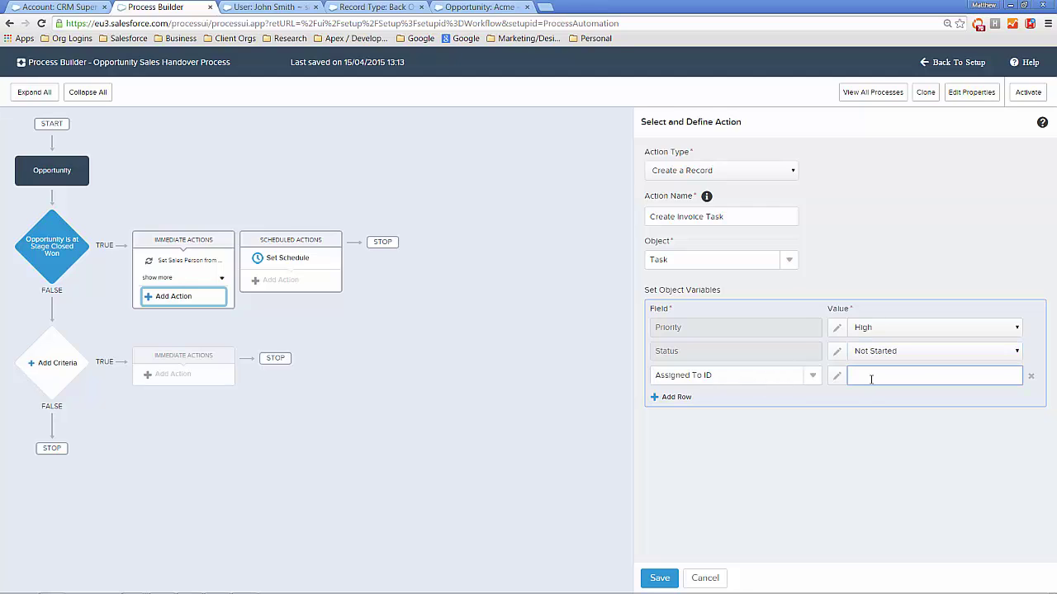
key("ctrl+v")
Add another field row to the invoice task and choose Related To ID as its field.
left_click(677, 400)
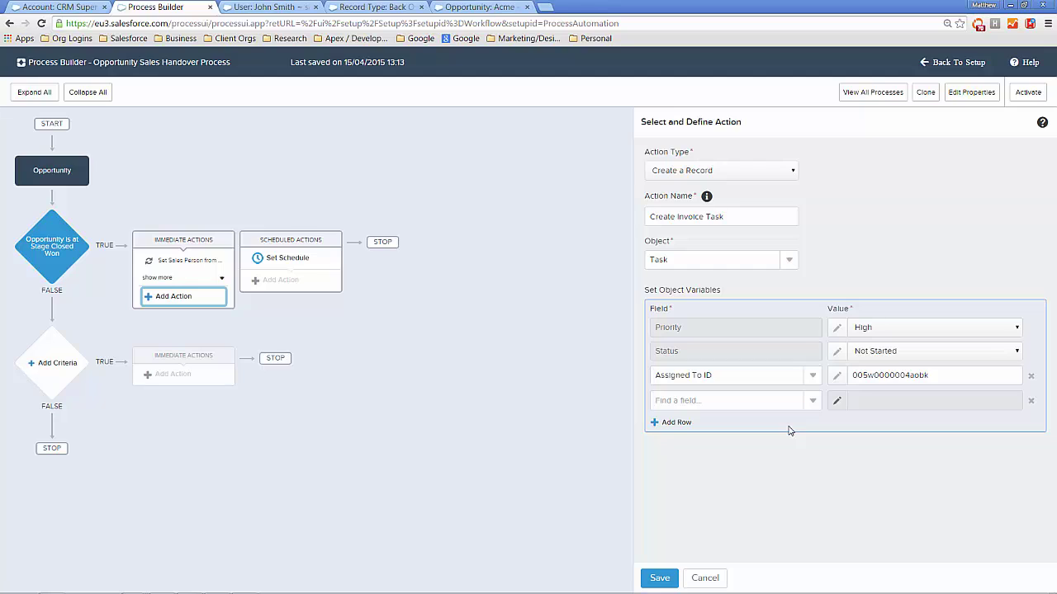
left_click(709, 402)
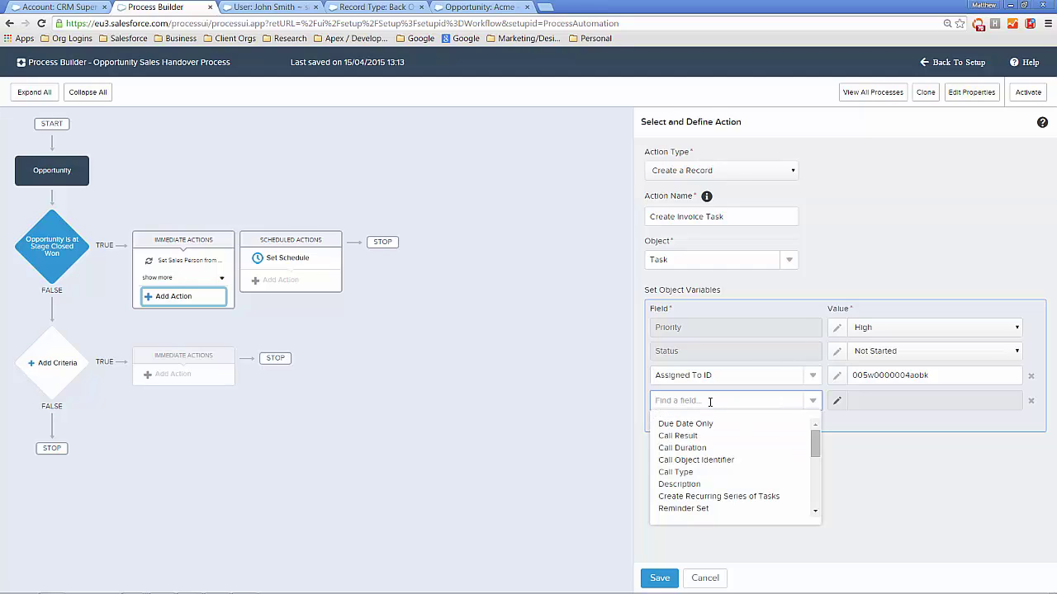
type("re")
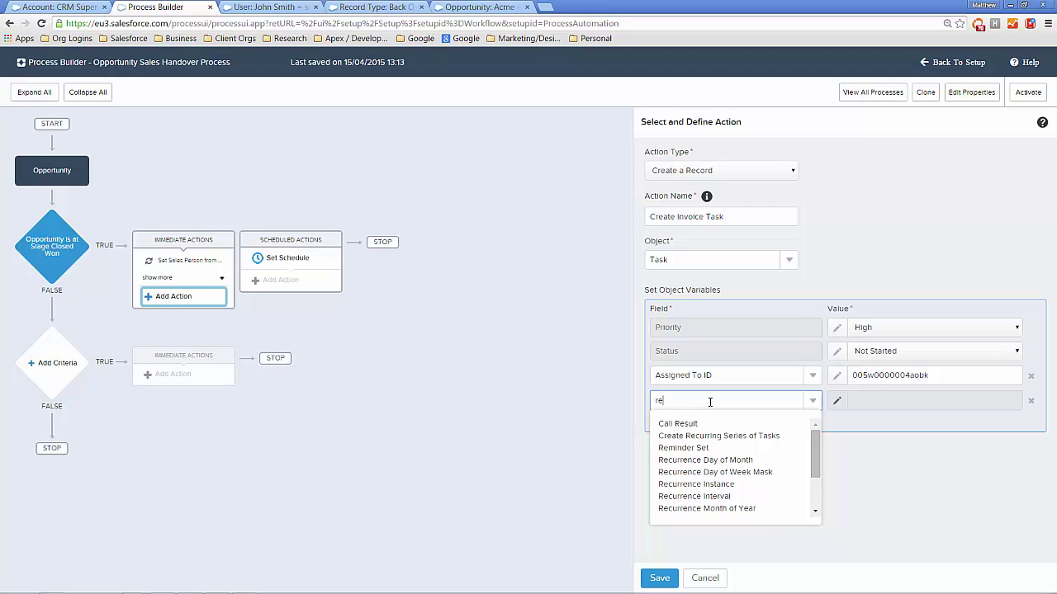
type("l")
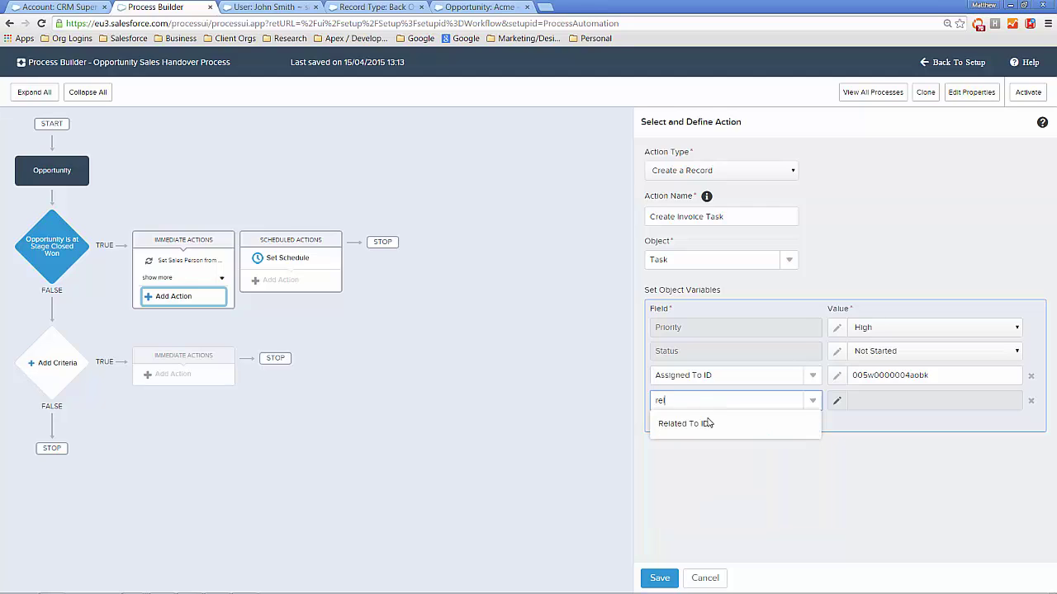
left_click(708, 425)
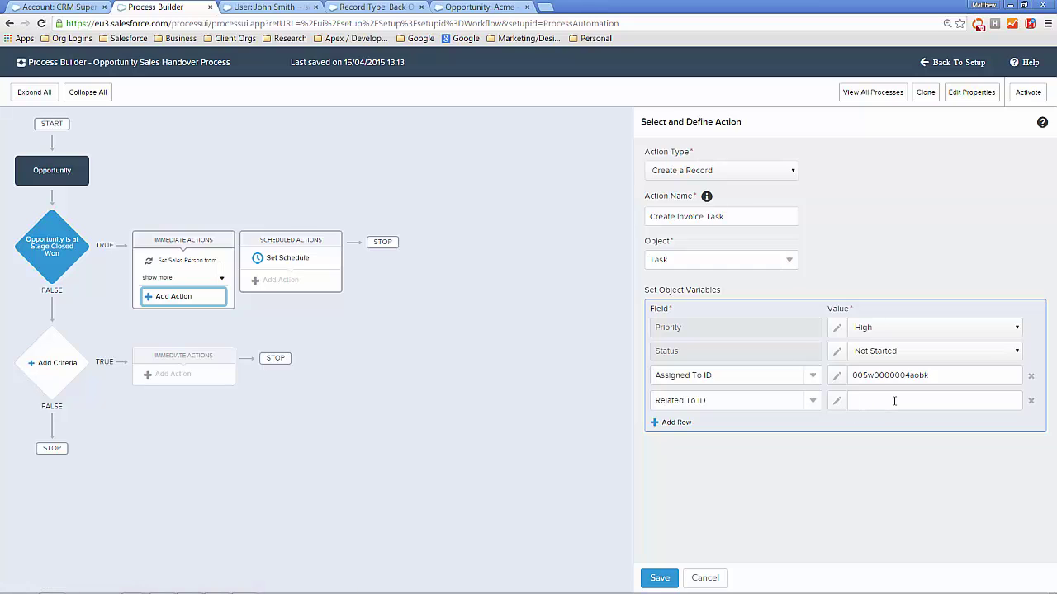
Set the invoice task's Related To ID value to a reference to the Opportunity ID field.
left_click(837, 401)
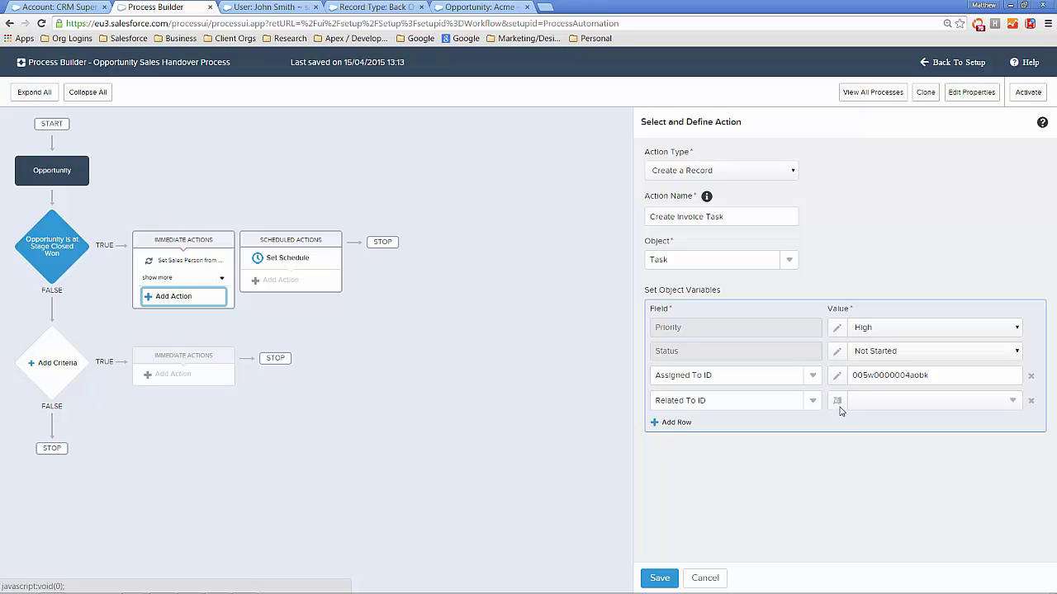
left_click(1015, 406)
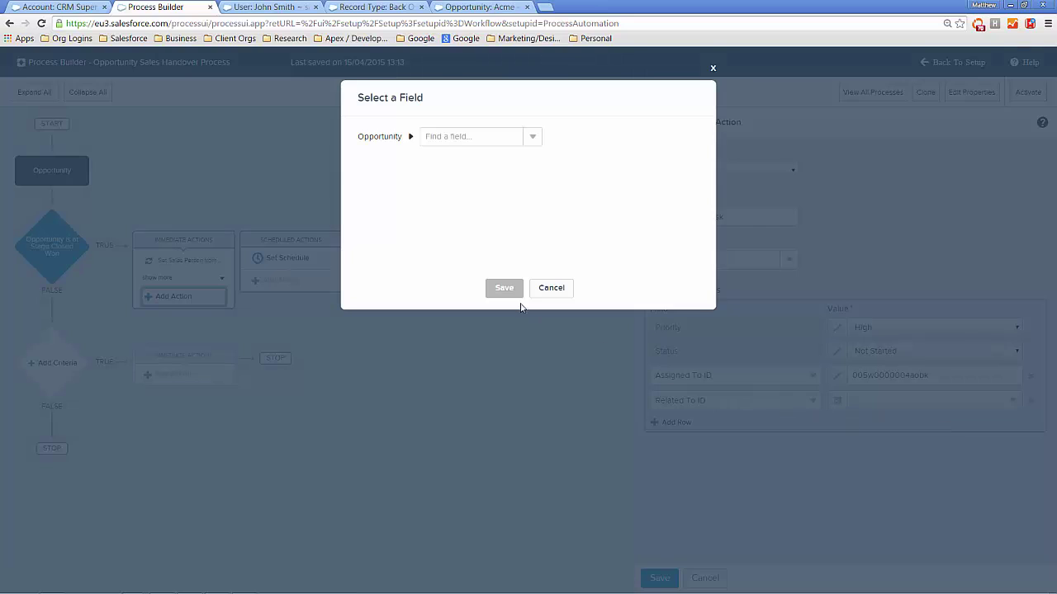
left_click(437, 139)
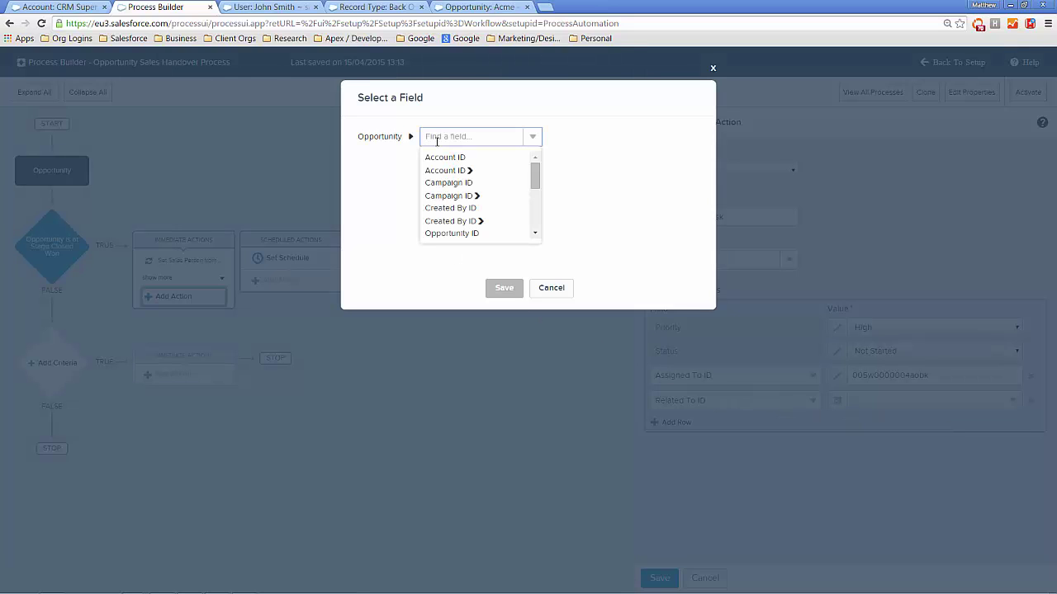
type("opport")
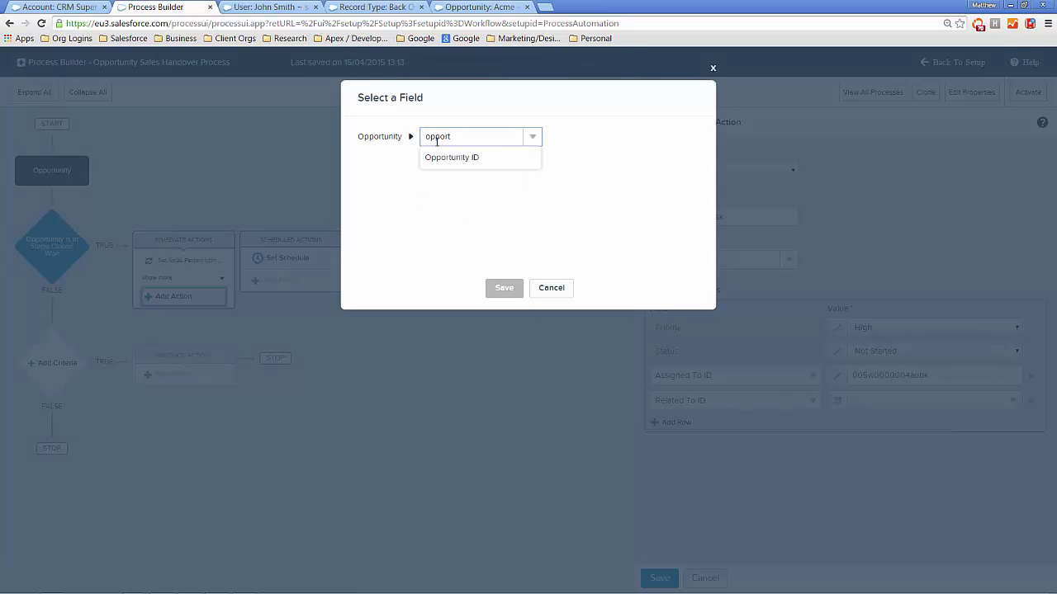
left_click(438, 158)
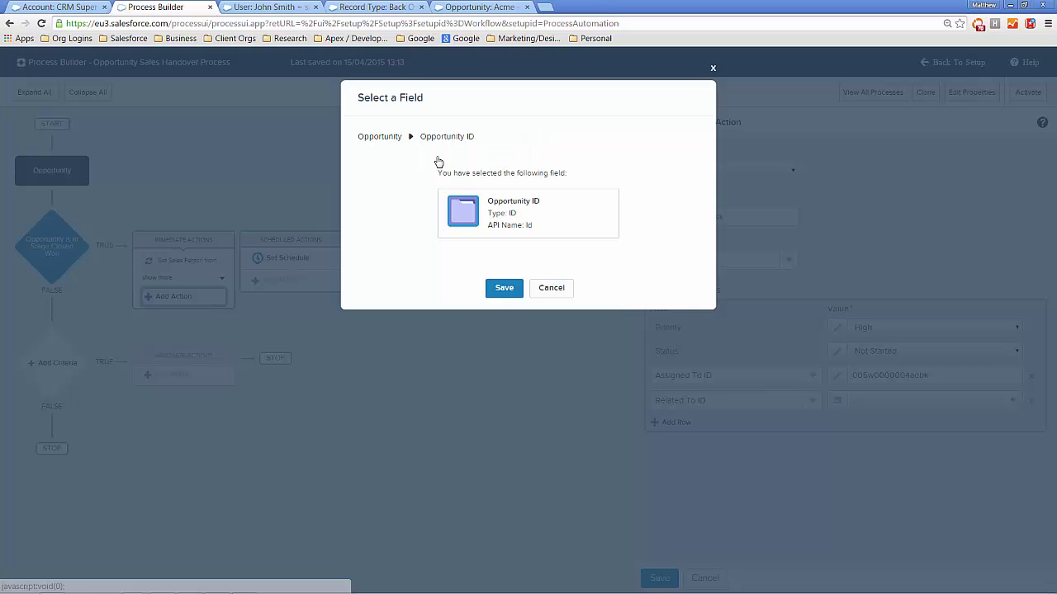
left_click(501, 293)
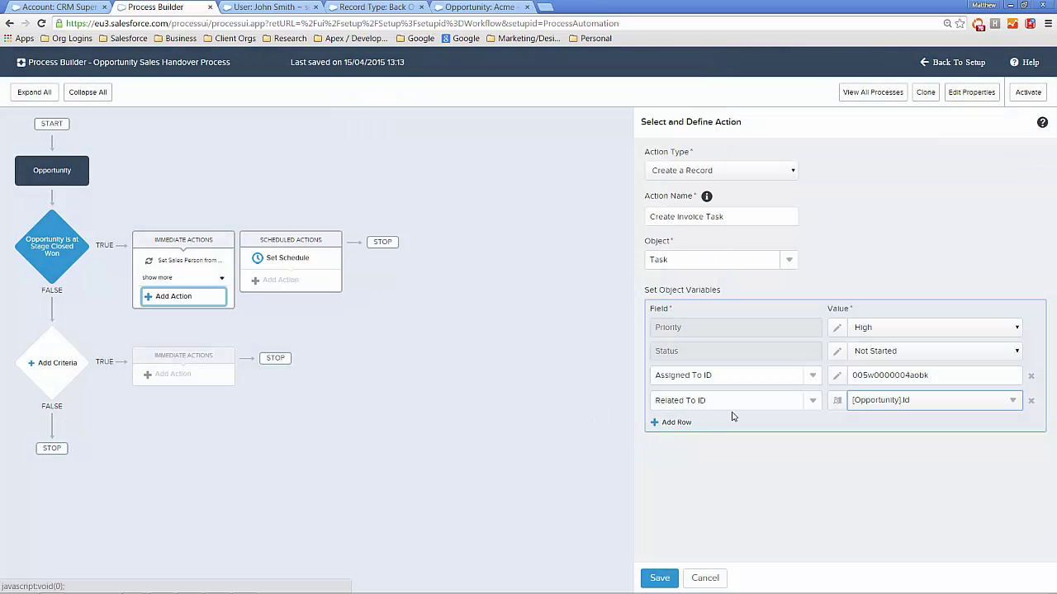
Add a Subject field row to the invoice task with the value "Create a new invoice for this closed won opportunity".
left_click(677, 422)
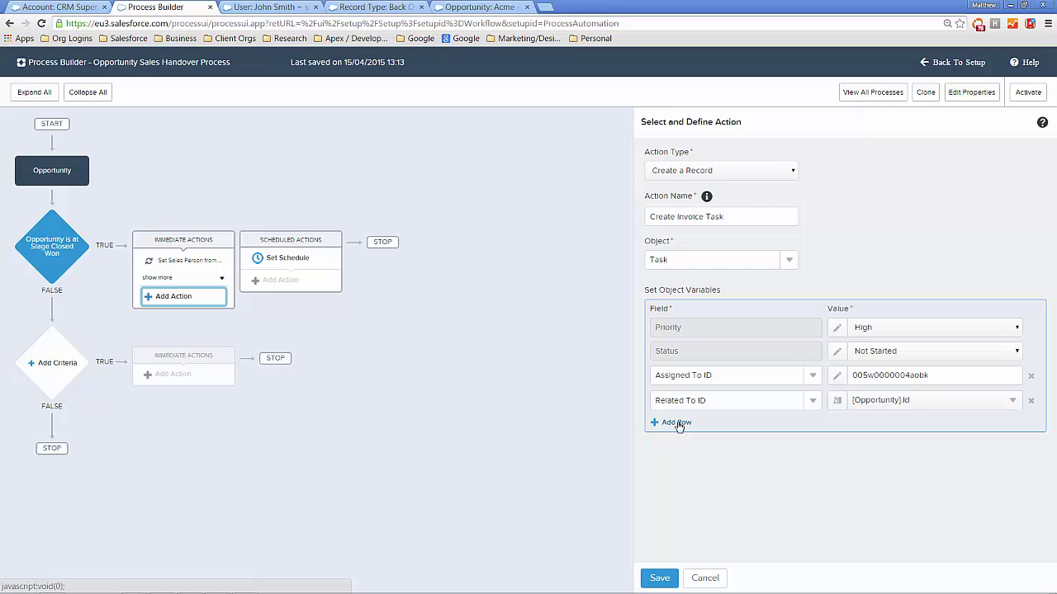
left_click(708, 428)
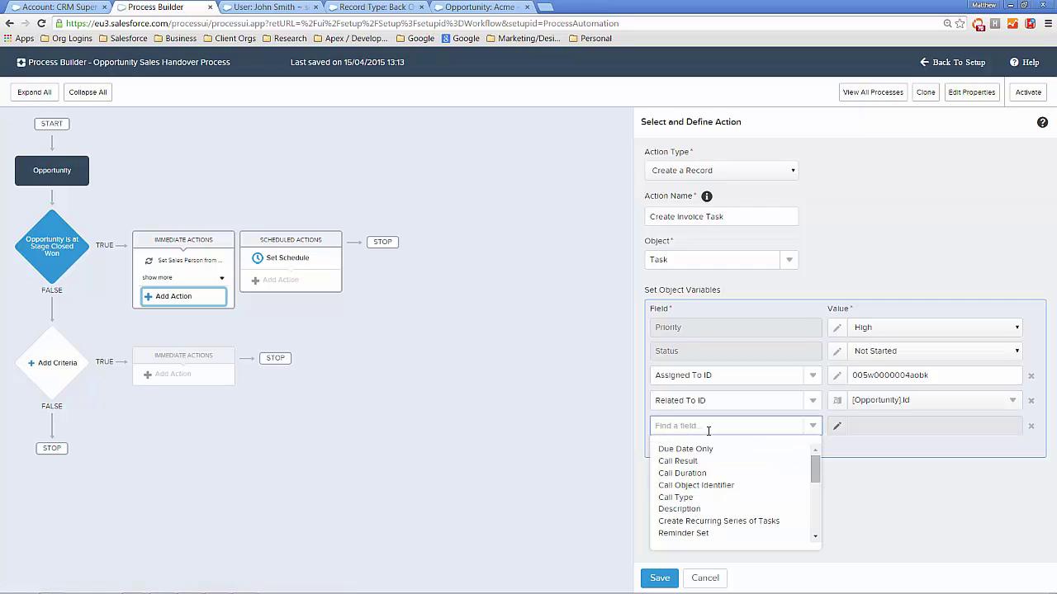
type("sub")
left_click(710, 448)
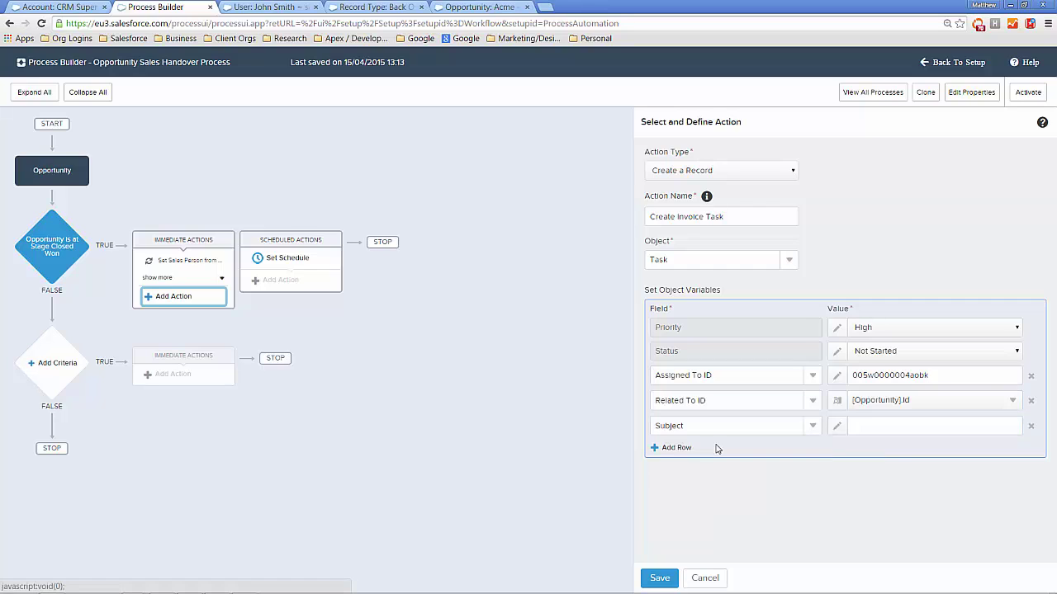
left_click(874, 423)
type("Create")
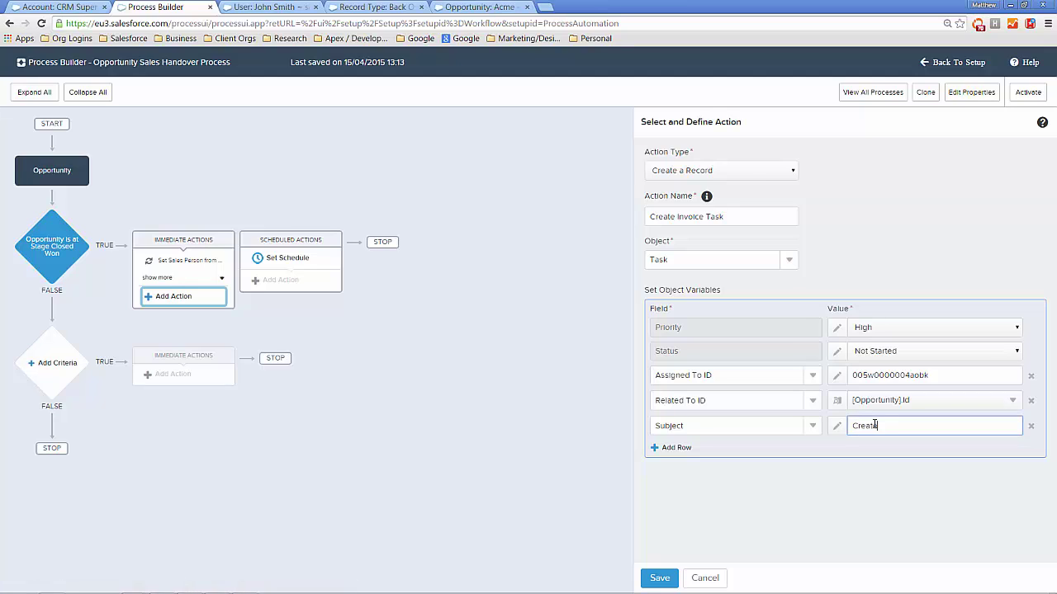
type(" a new invoice for this closed won opportunity")
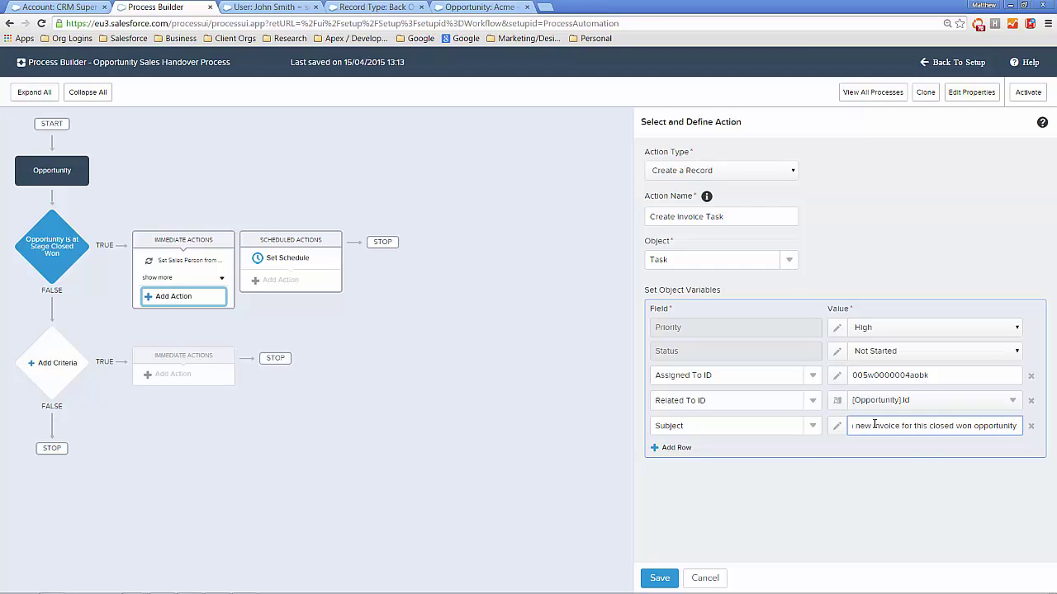
Save the invoice task action and activate the Opportunity Sales Handover Process.
left_click(661, 578)
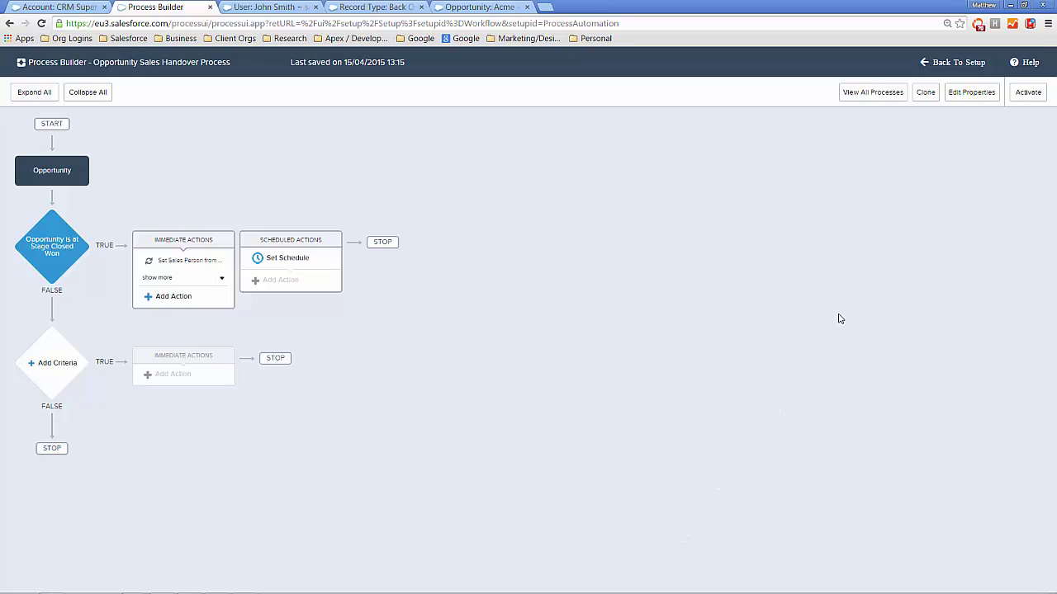
left_click(1025, 97)
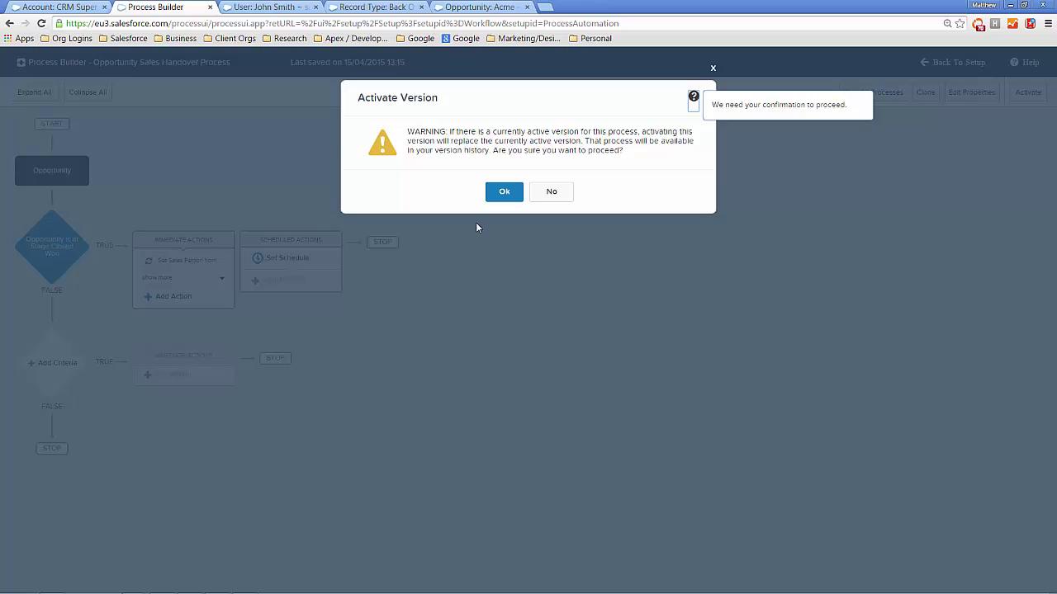
left_click(504, 191)
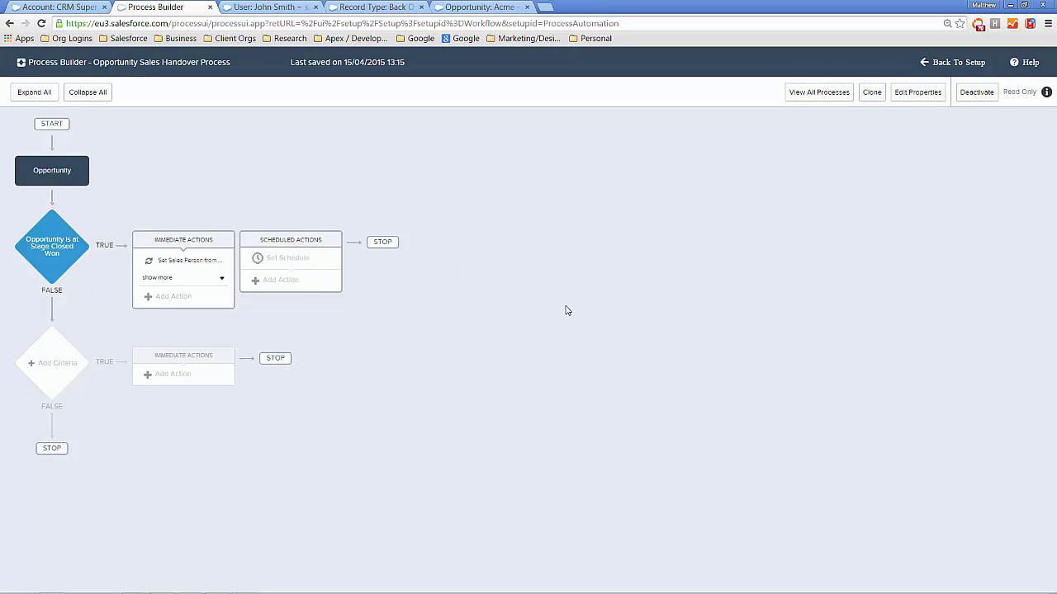
Switch to the Acme - 200 Widgets opportunity, set its Stage to Closed Won and save the record.
left_click(472, 8)
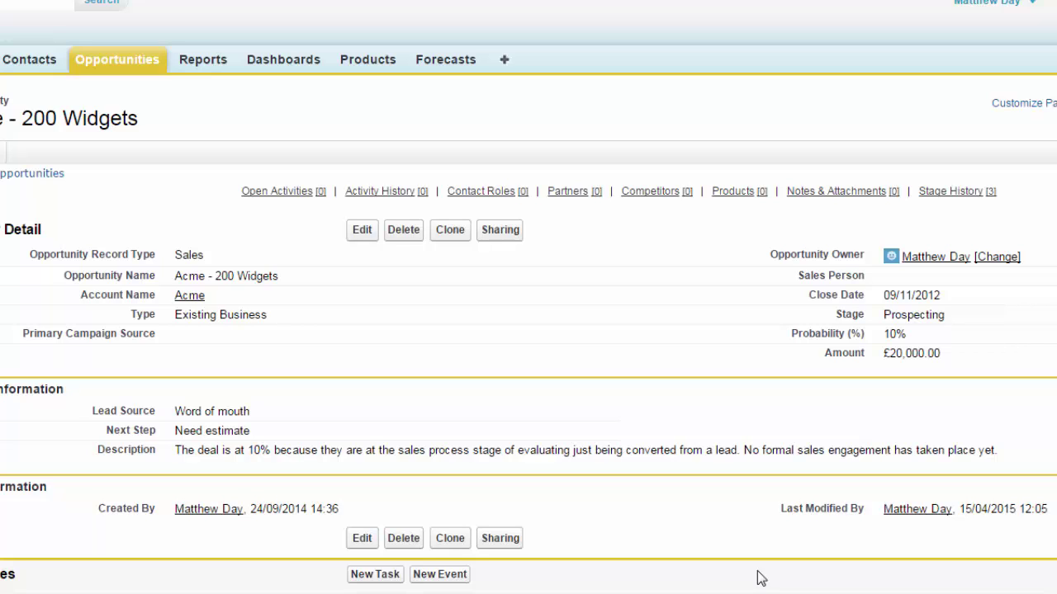
double_click(974, 316)
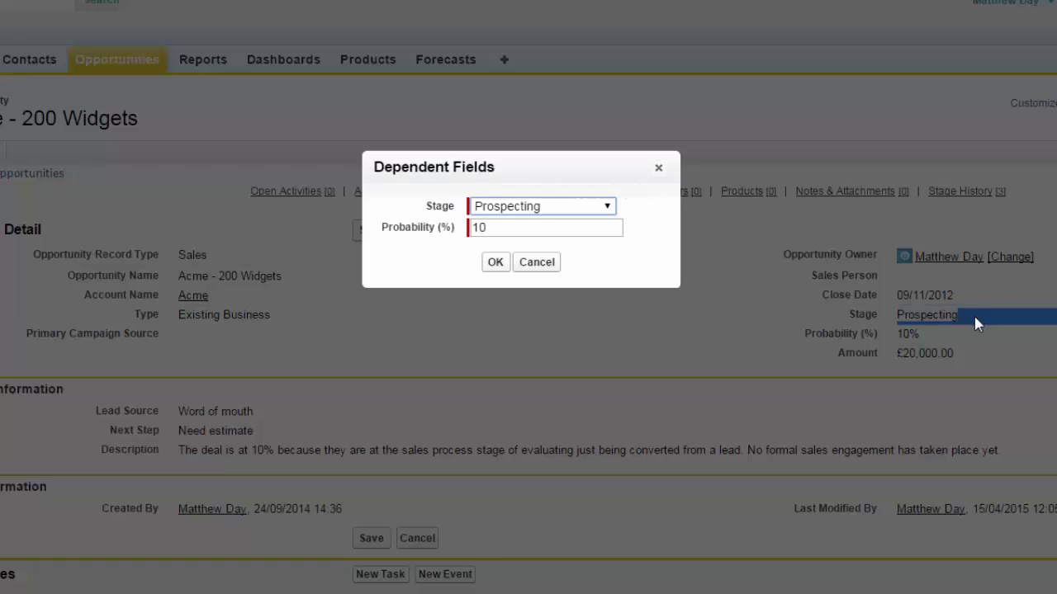
left_click(611, 213)
left_click(600, 336)
left_click(490, 270)
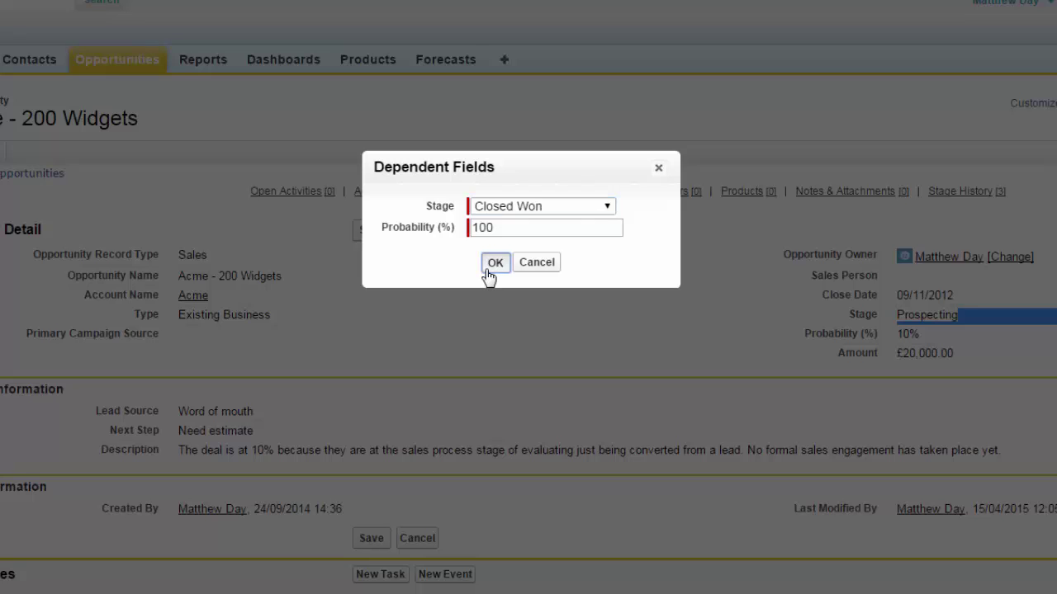
left_click(365, 232)
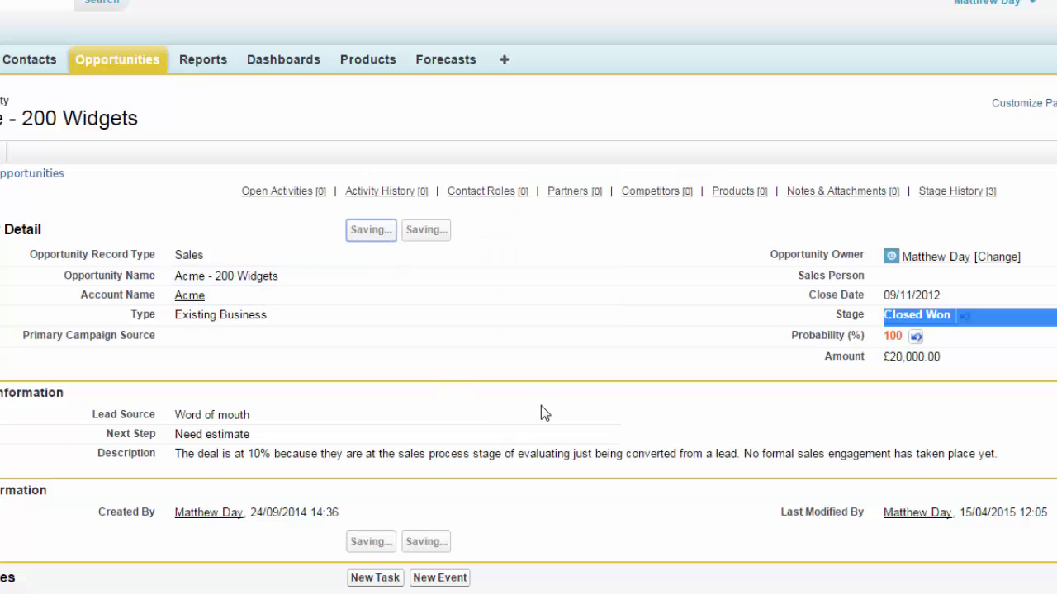